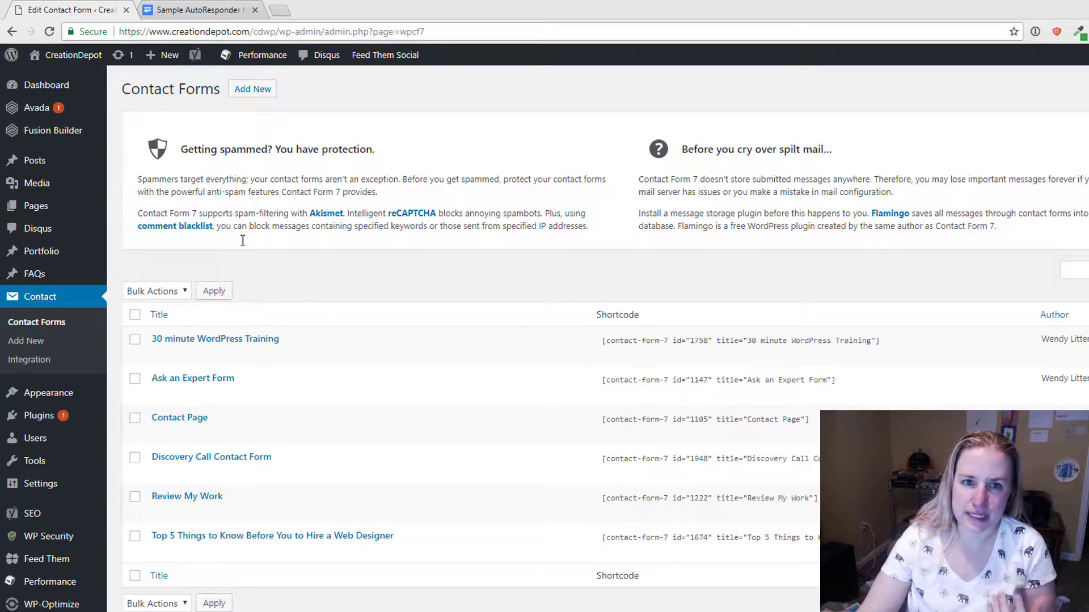
# Start a new contact form and glance at its Mail settings before returning to the Form template
pyautogui.click(252, 89)
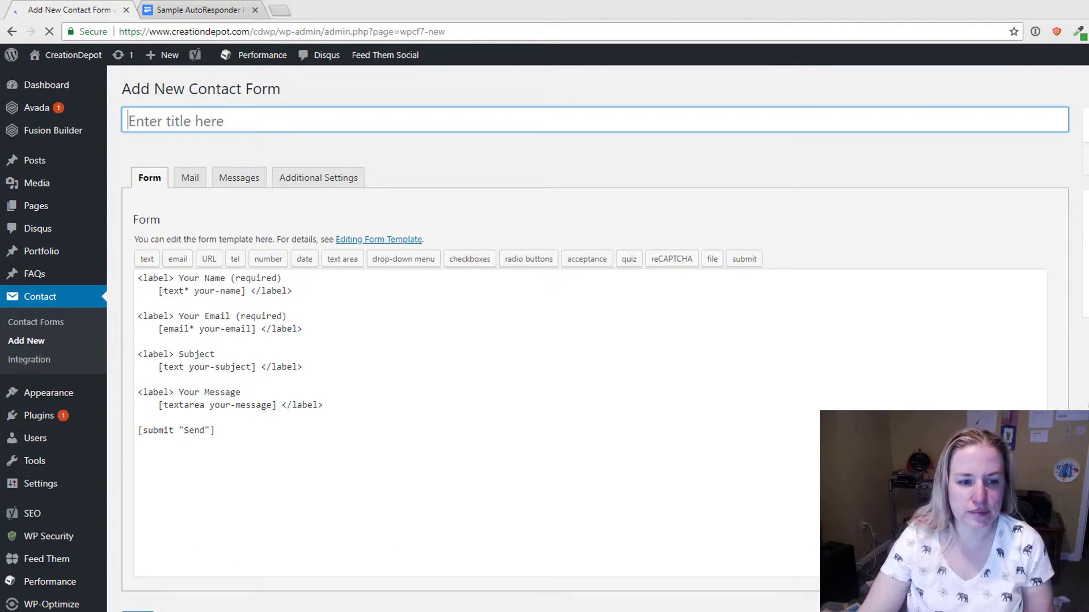
pyautogui.click(192, 179)
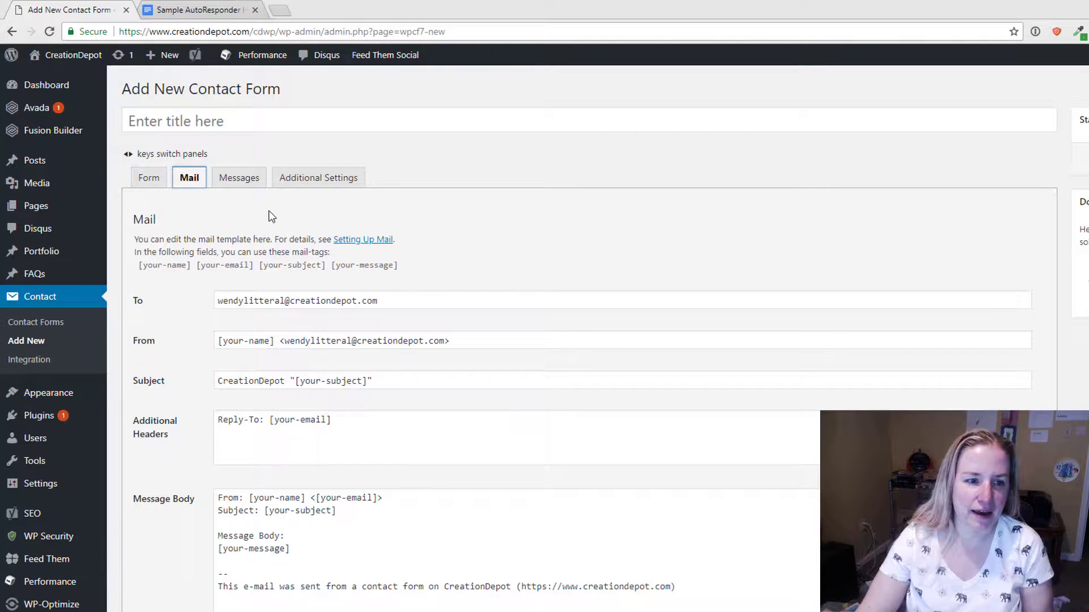
pyautogui.scroll(-3, 448, 450)
pyautogui.scroll(3, 417, 453)
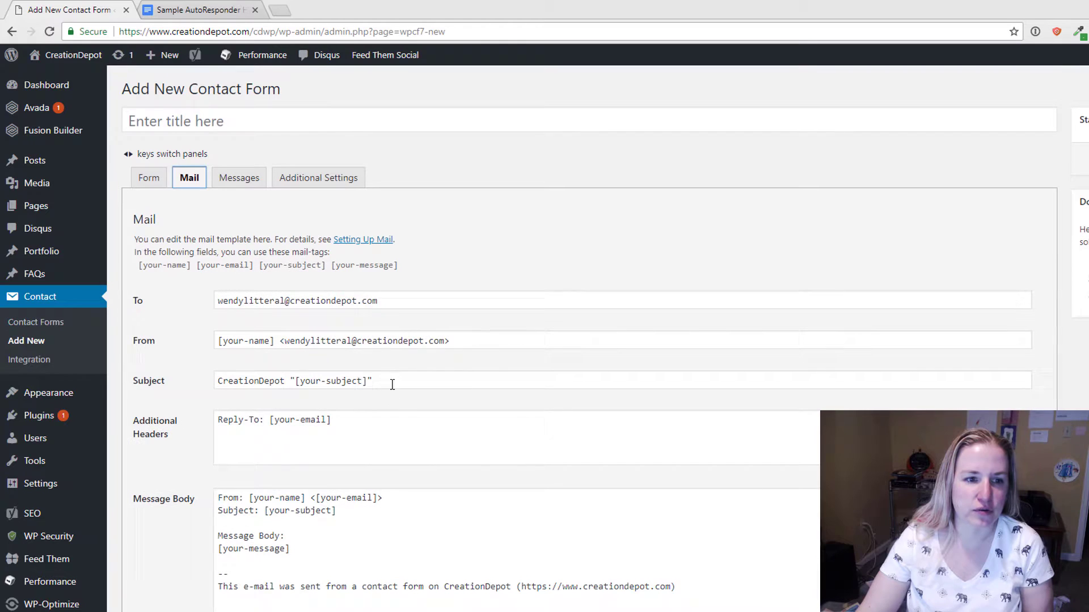
pyautogui.click(148, 179)
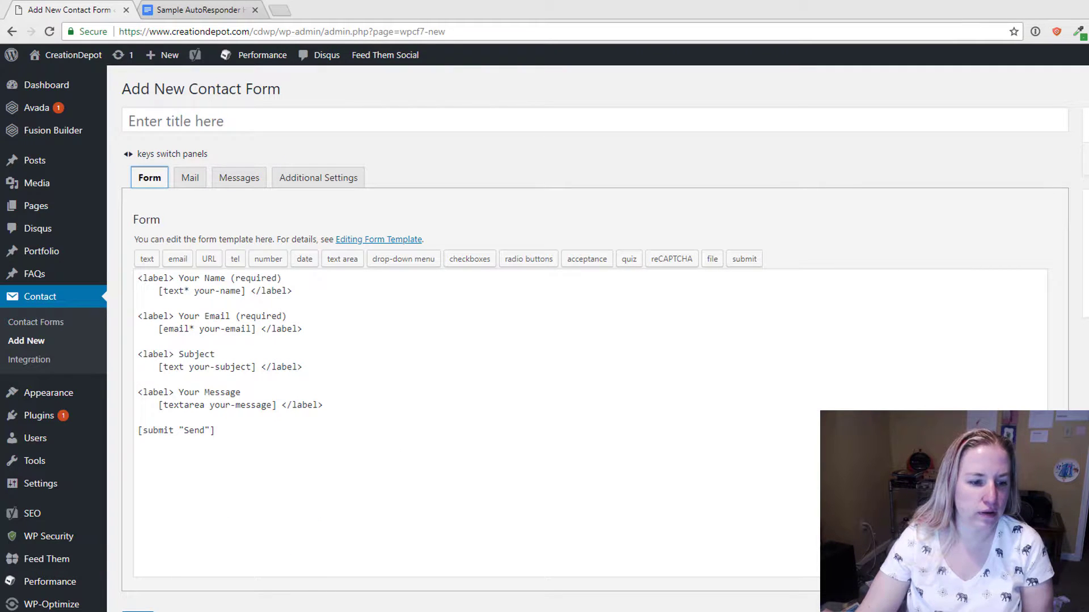
# Title the form 'asdf', save it, and select its generated shortcode
pyautogui.click(272, 121)
pyautogui.write('asdf')
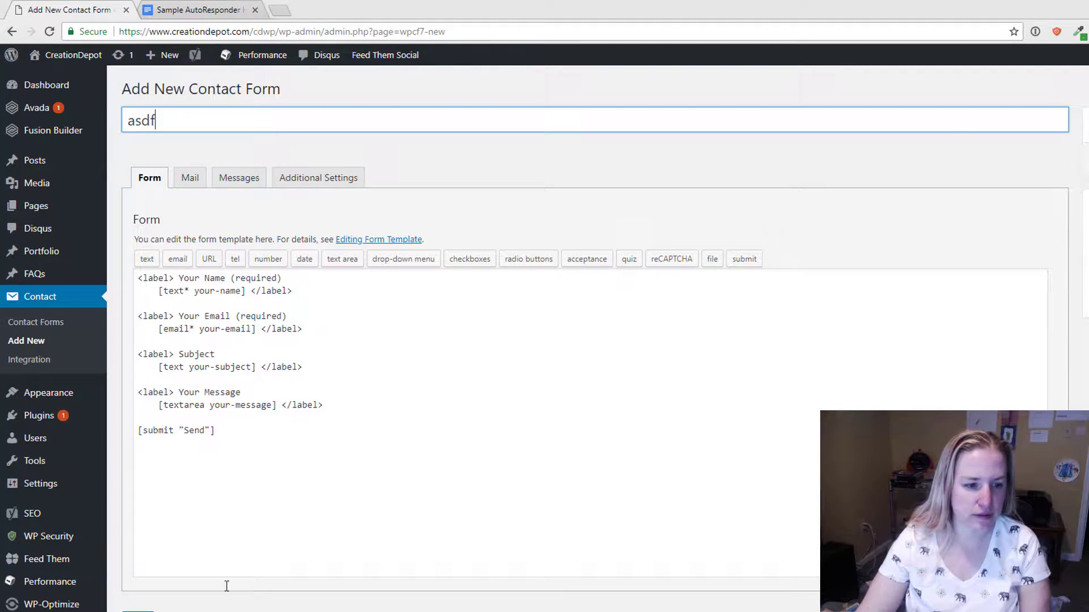
pyautogui.press('Return')
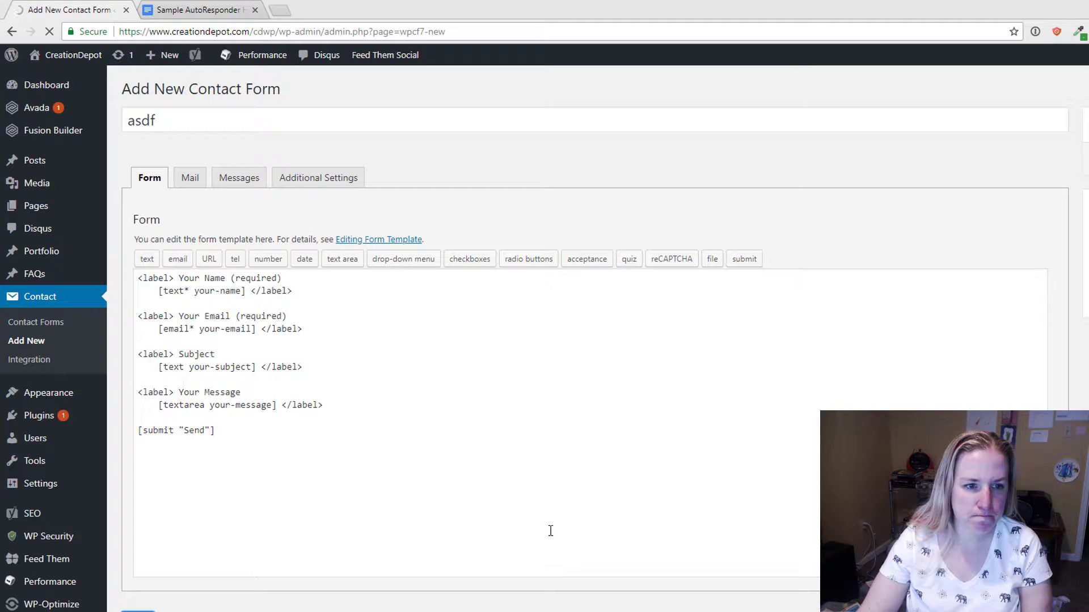
pyautogui.click(268, 199)
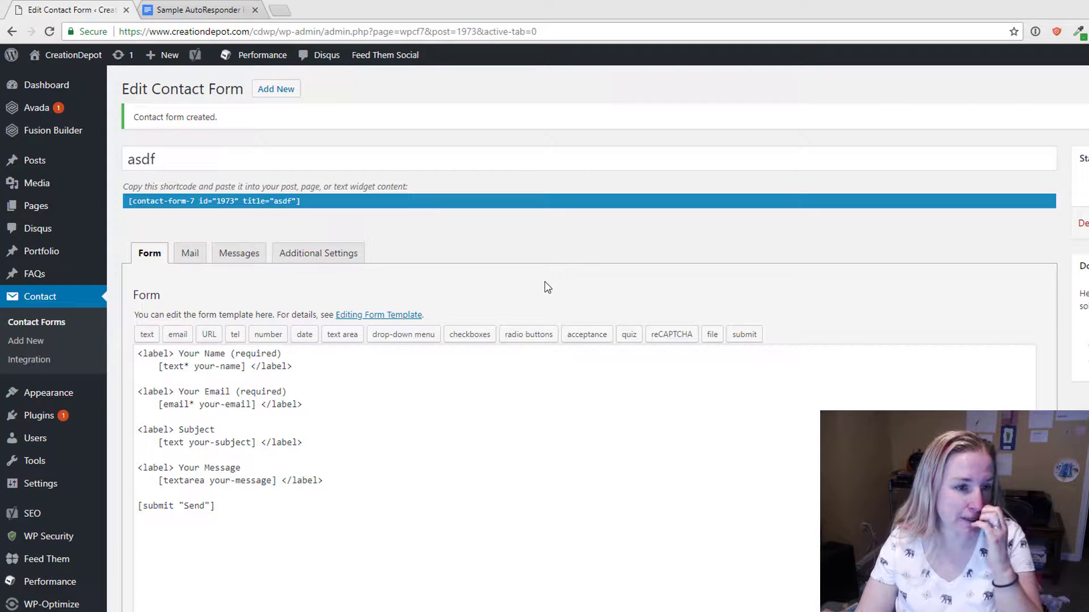
# On the asdf form's Mail tab, tick Use Mail (2) to enable the autoresponder
pyautogui.moveTo(226, 391); pyautogui.dragTo(334, 519)
pyautogui.click(382, 421)
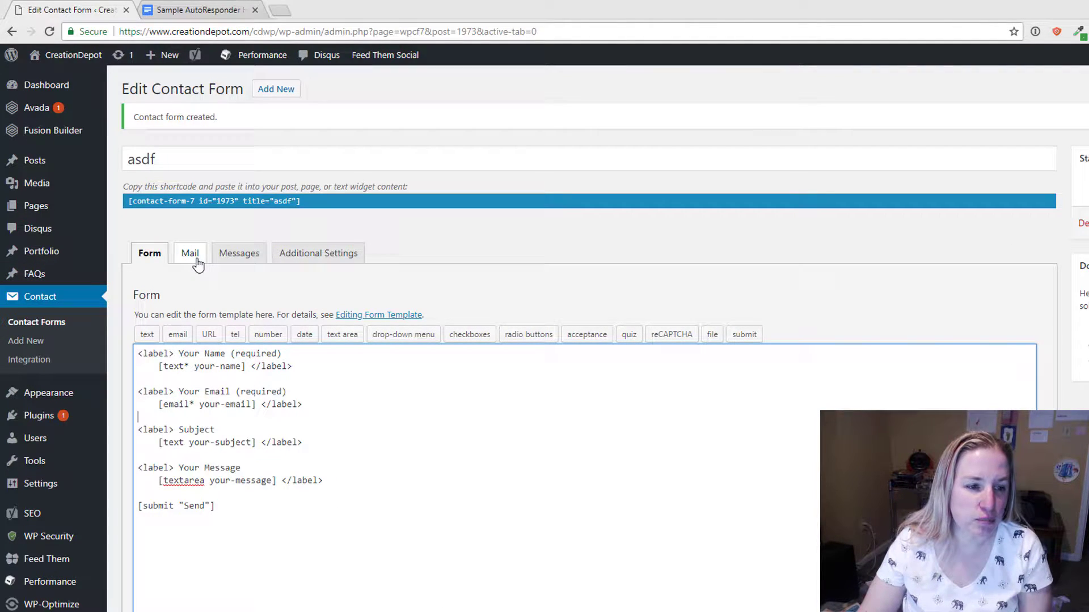
pyautogui.click(196, 261)
pyautogui.scroll(-3, 545, 421)
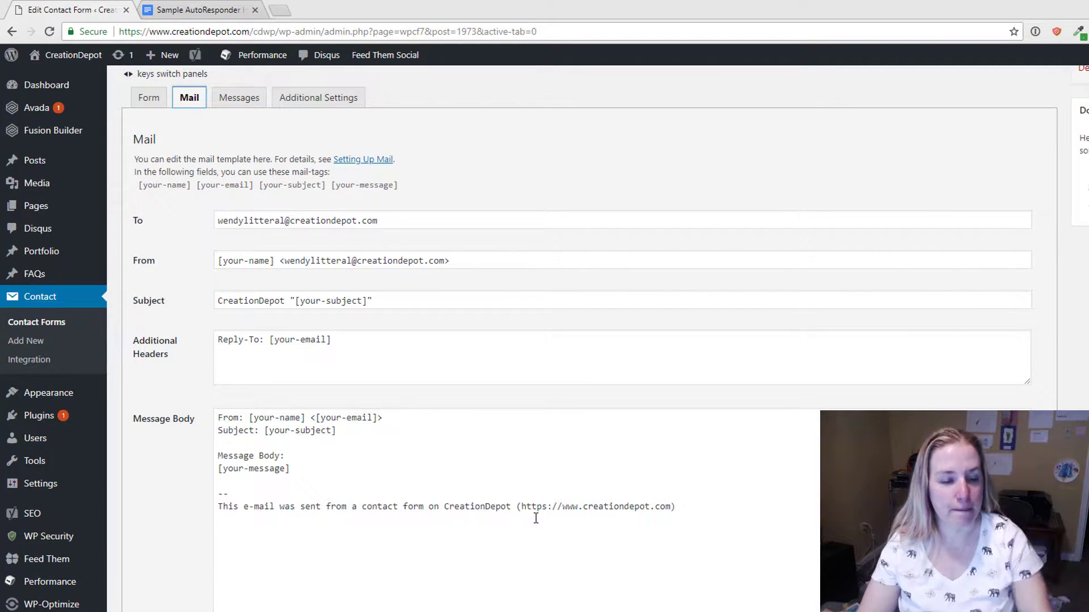
pyautogui.scroll(-3, 535, 515)
pyautogui.scroll(2, 535, 516)
pyautogui.scroll(-3, 517, 525)
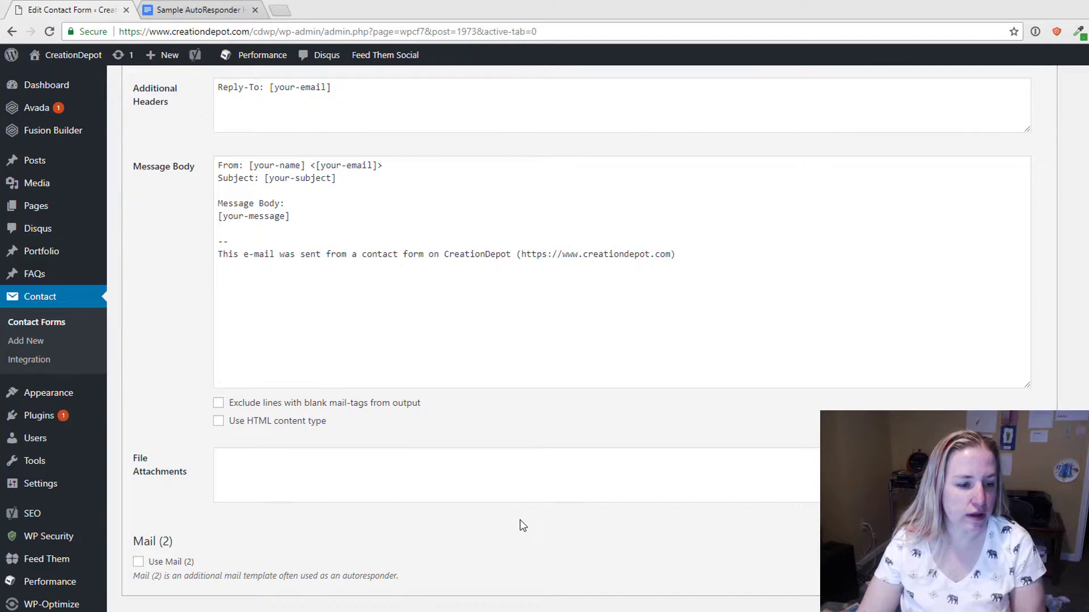
pyautogui.click(138, 563)
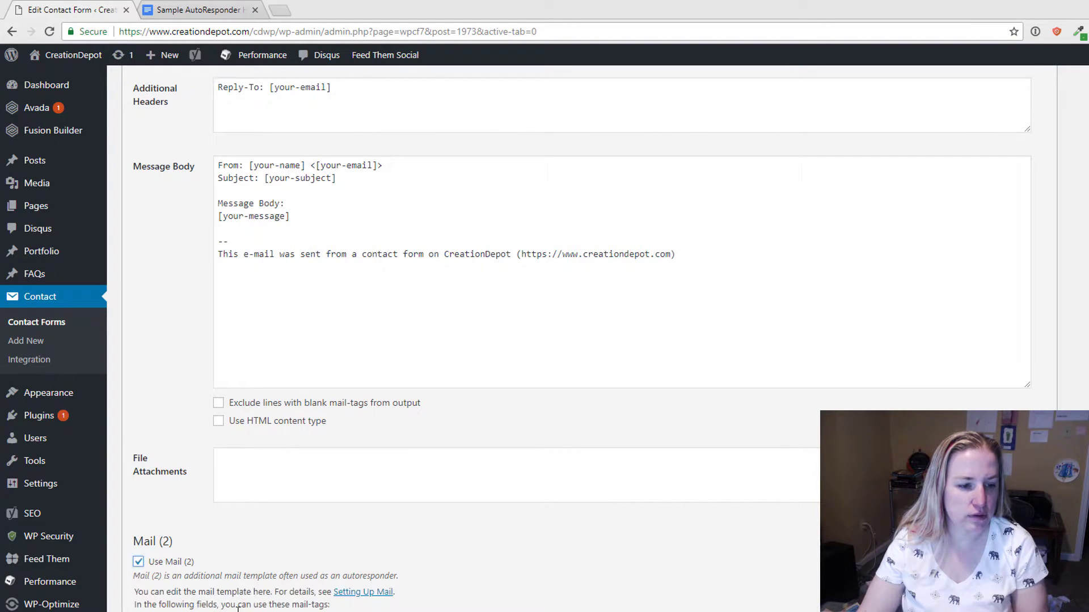
# Review the Mail (2) recipient, sender address and subject fields
pyautogui.scroll(-7, 454, 549)
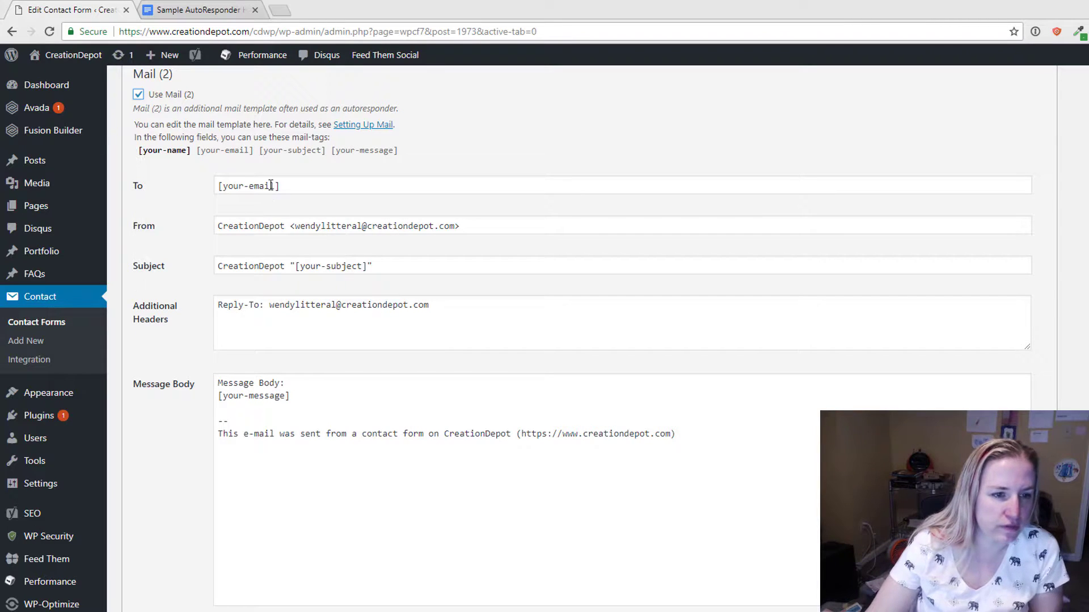
pyautogui.click(292, 188)
pyautogui.click(417, 226)
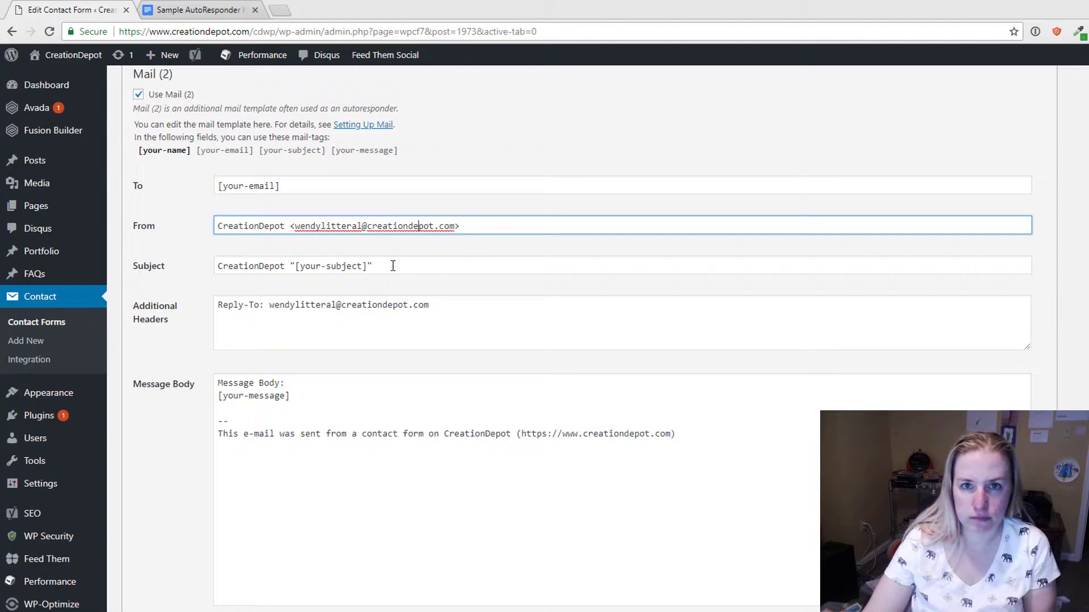
pyautogui.moveTo(372, 226); pyautogui.dragTo(313, 227)
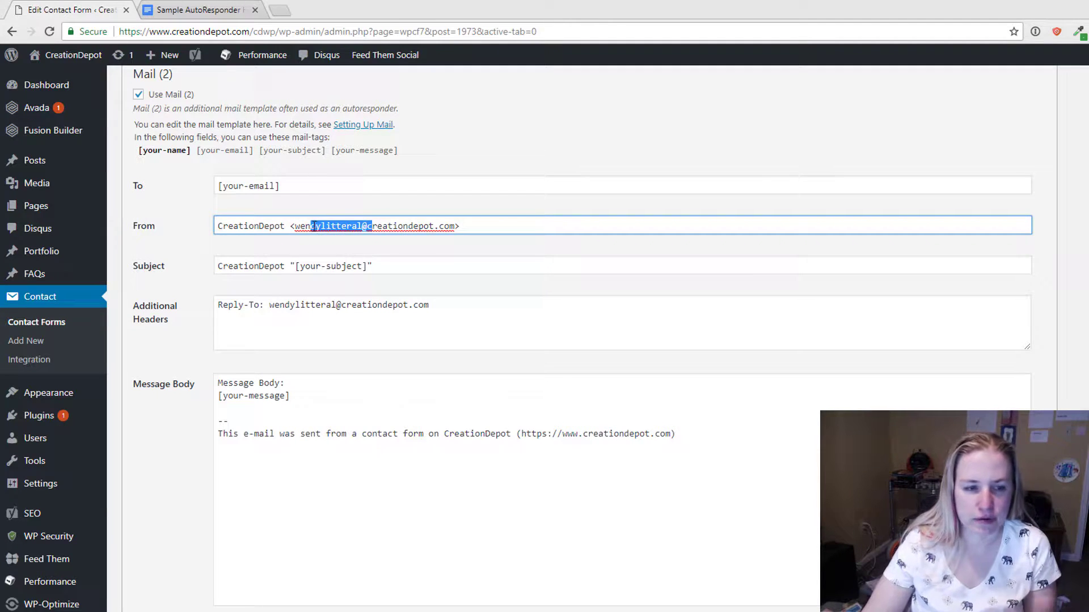
pyautogui.click(350, 268)
pyautogui.moveTo(416, 267); pyautogui.dragTo(179, 257)
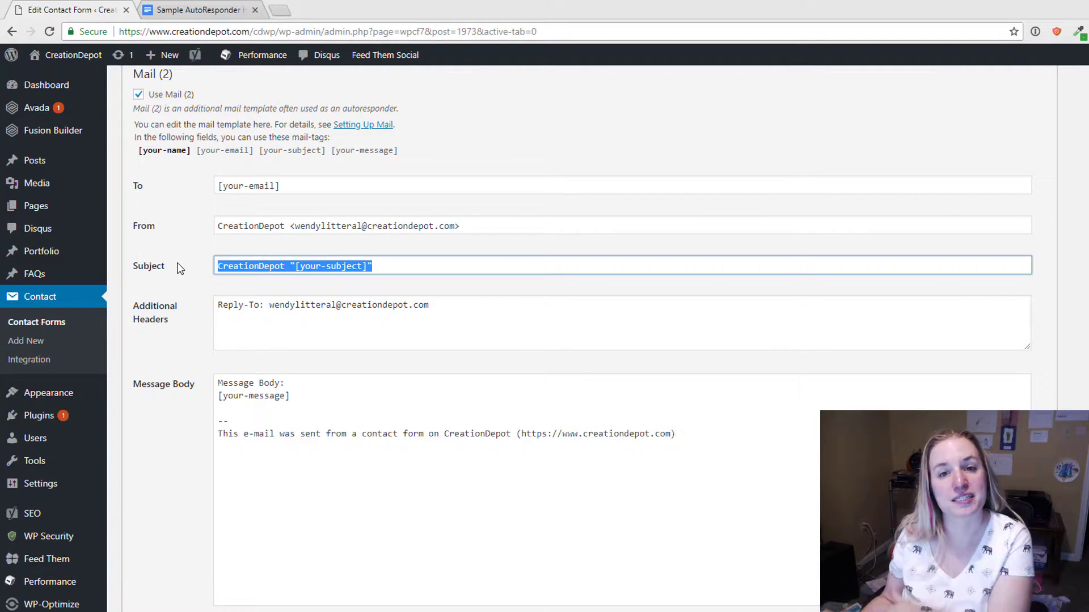
# Delete the entire default Mail (2) message body and bring up the HTML template document
pyautogui.click(502, 387)
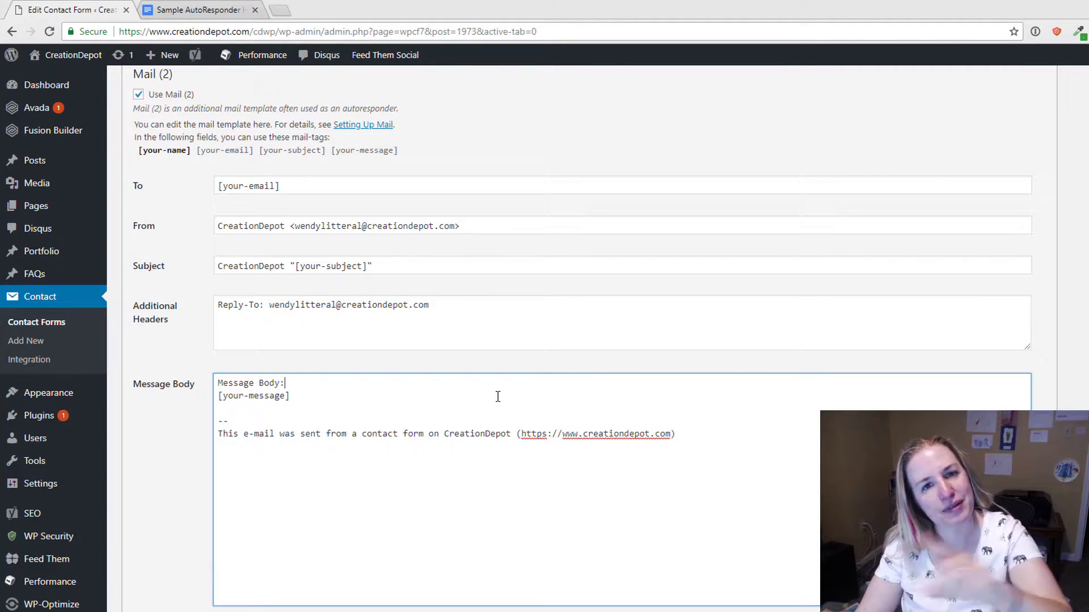
pyautogui.moveTo(207, 383); pyautogui.dragTo(161, 383)
pyautogui.click(318, 401)
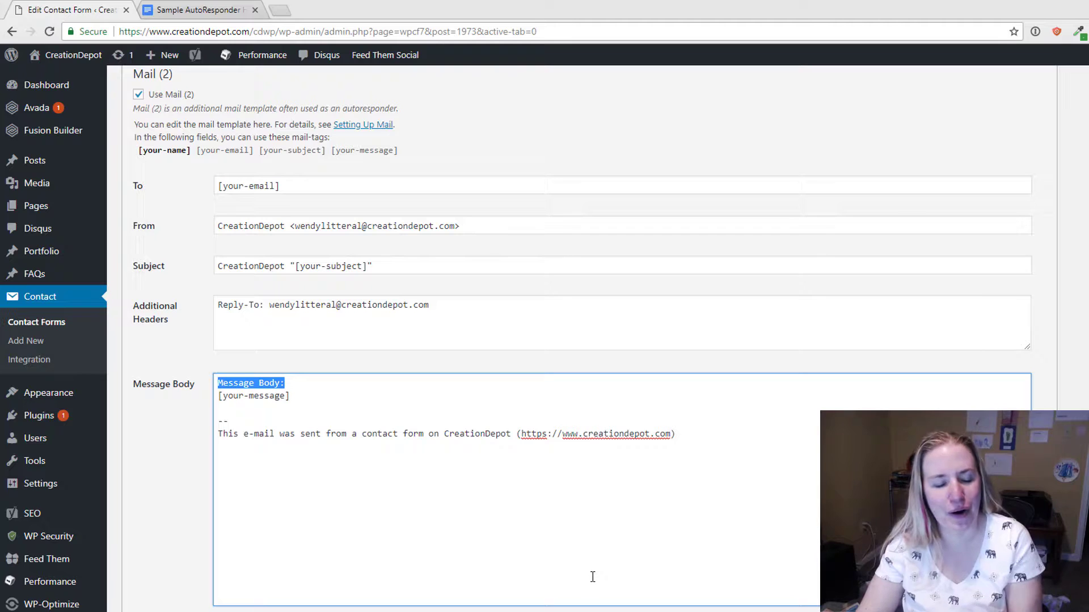
pyautogui.click(309, 397)
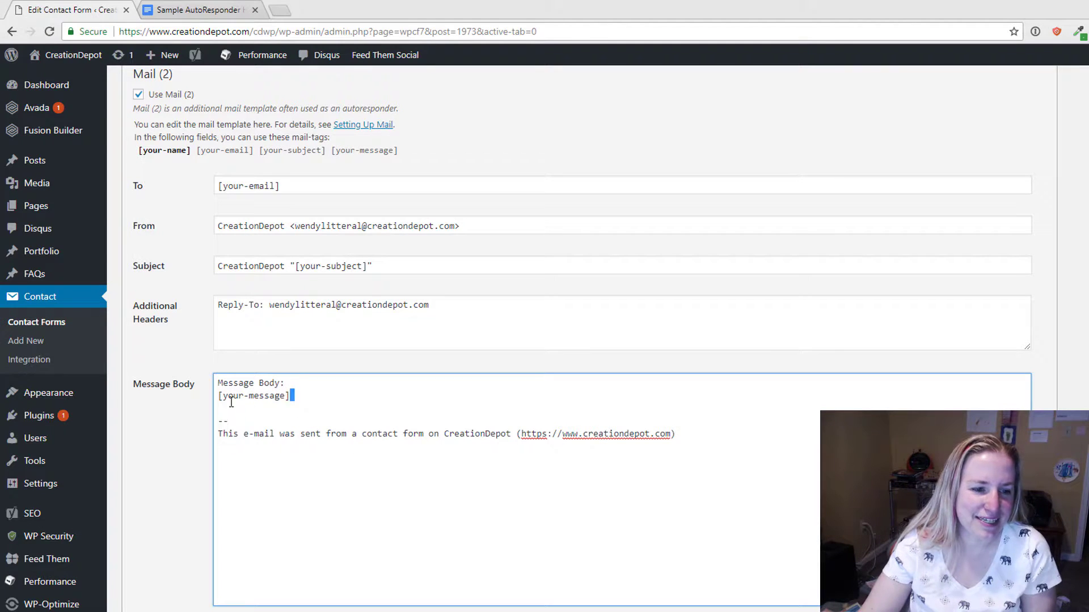
pyautogui.moveTo(290, 397); pyautogui.dragTo(201, 384)
pyautogui.click(329, 404)
pyautogui.moveTo(786, 448); pyautogui.dragTo(29, 362)
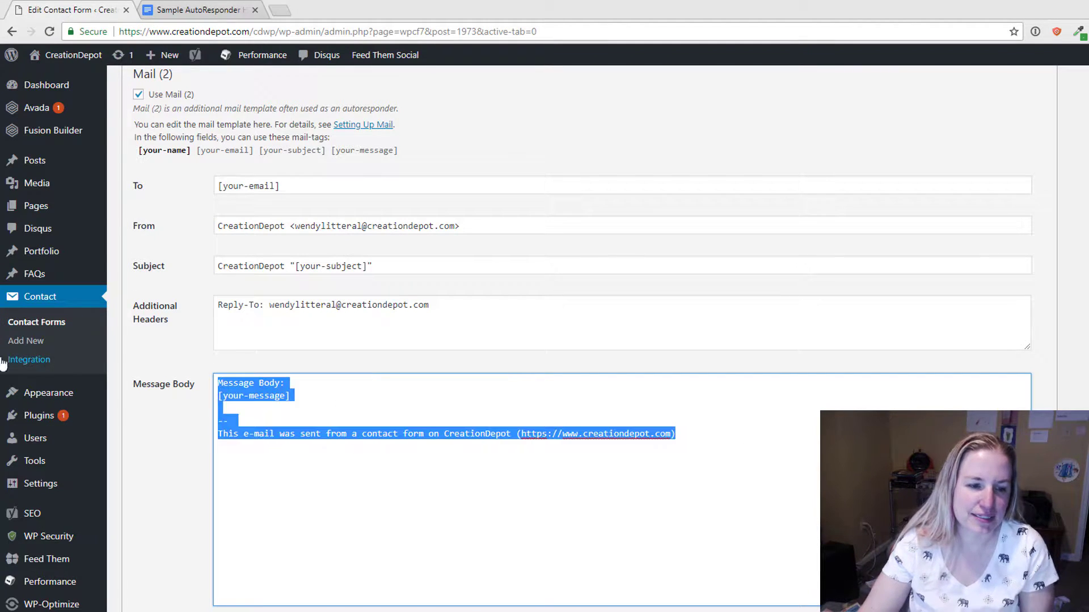
pyautogui.press('BackSpace')
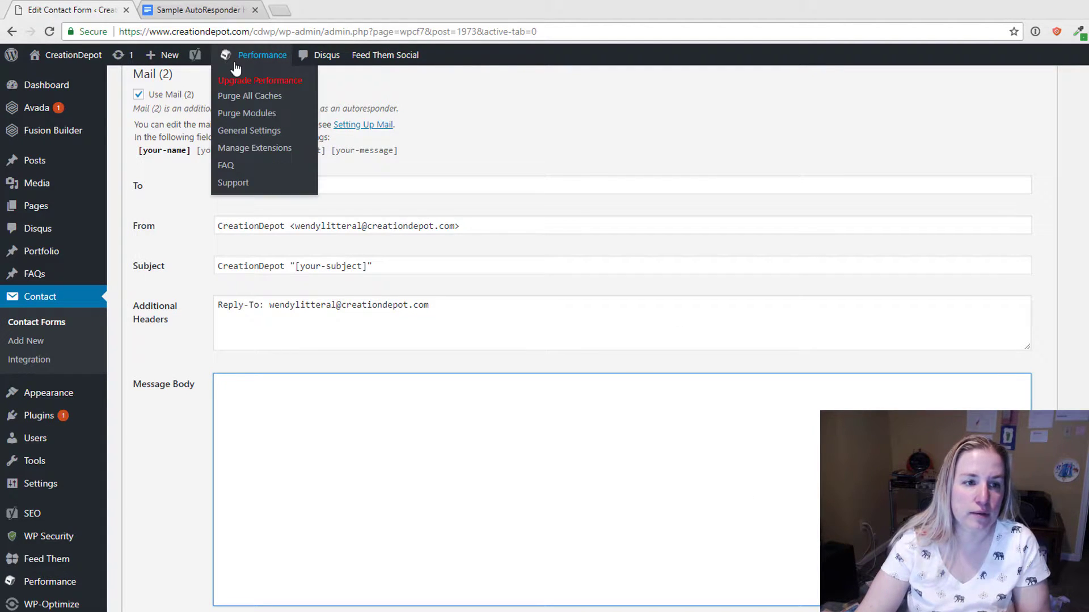
pyautogui.click(204, 10)
pyautogui.moveTo(408, 221); pyautogui.dragTo(765, 243)
# Select the five lines of autoresponder HTML code in the template, then return to WordPress
pyautogui.click(338, 255)
pyautogui.moveTo(341, 349); pyautogui.dragTo(602, 478)
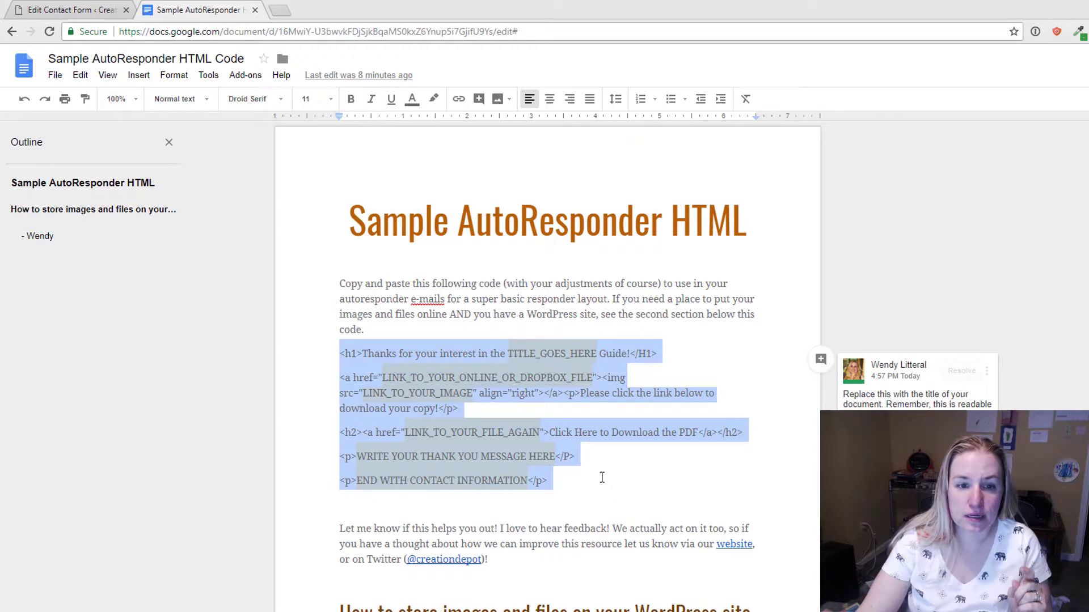
pyautogui.click(540, 350)
pyautogui.click(534, 377)
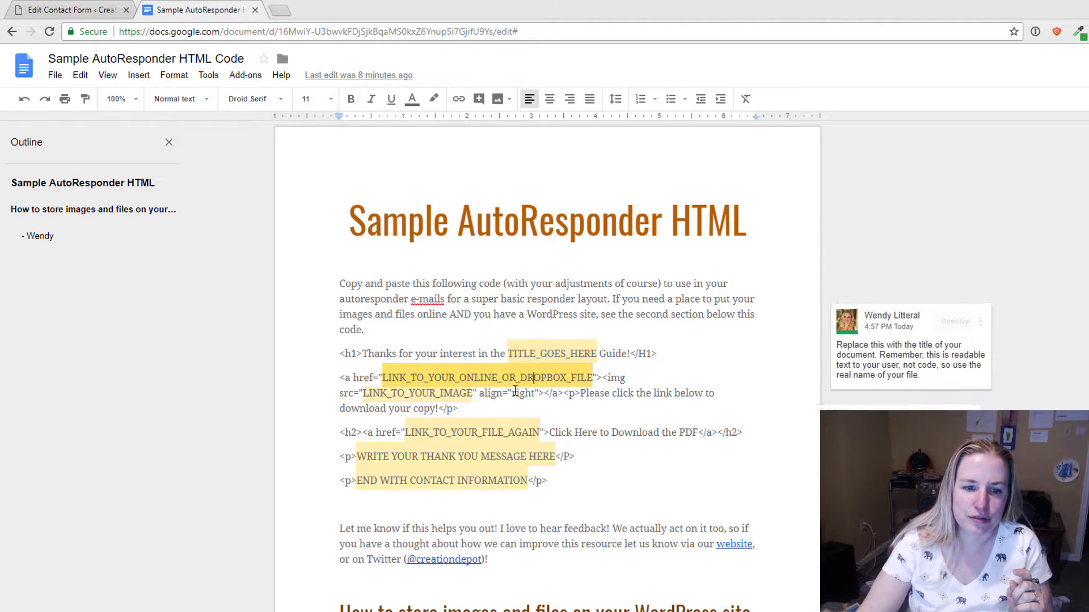
pyautogui.click(478, 432)
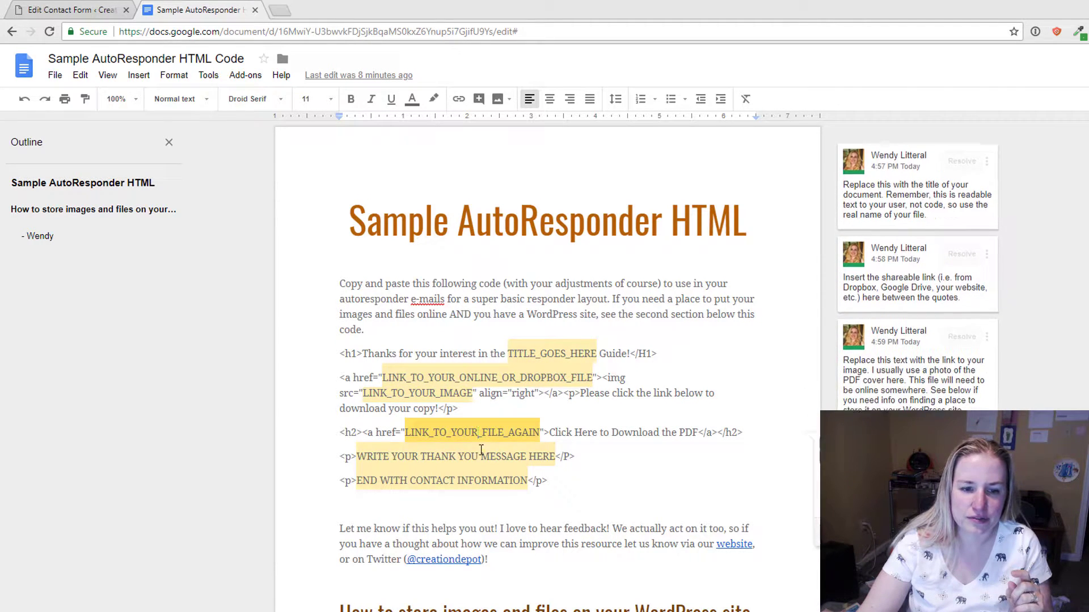
pyautogui.click(468, 480)
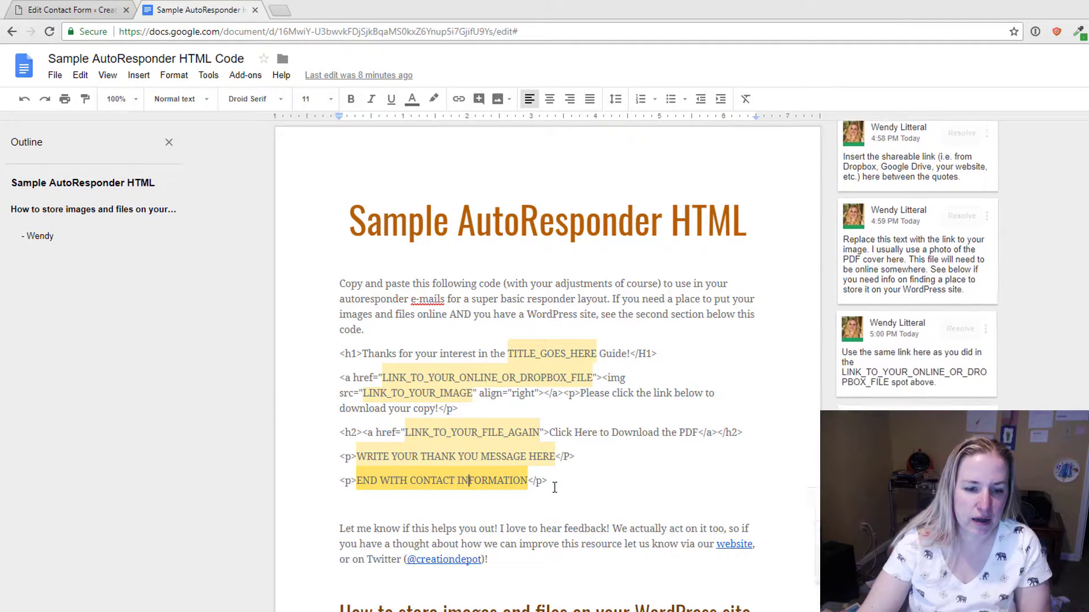
pyautogui.doubleClick(555, 487)
pyautogui.moveTo(555, 485); pyautogui.dragTo(315, 357)
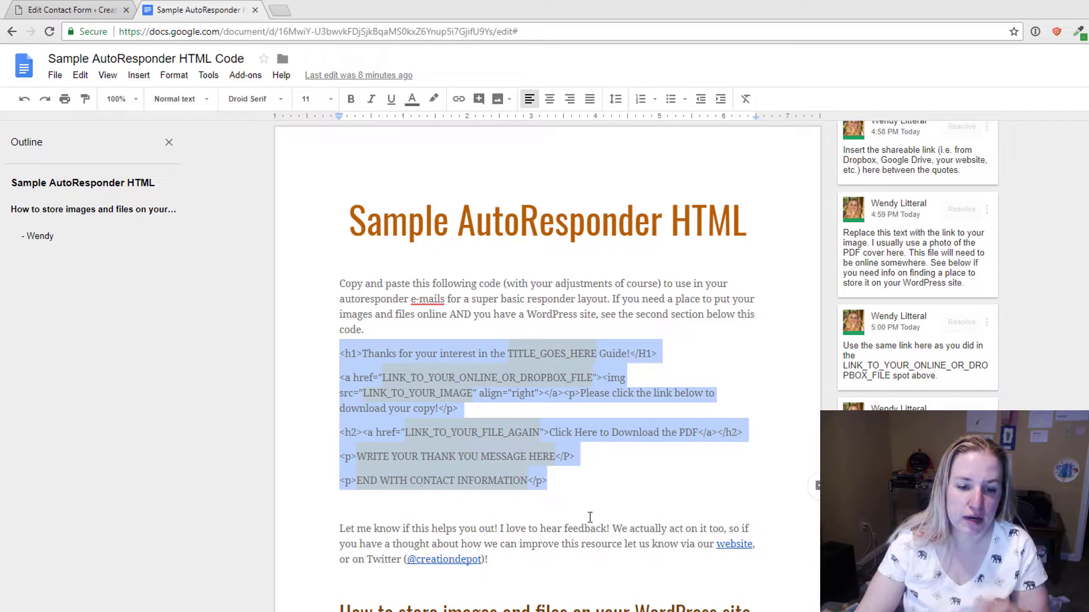
pyautogui.click(87, 10)
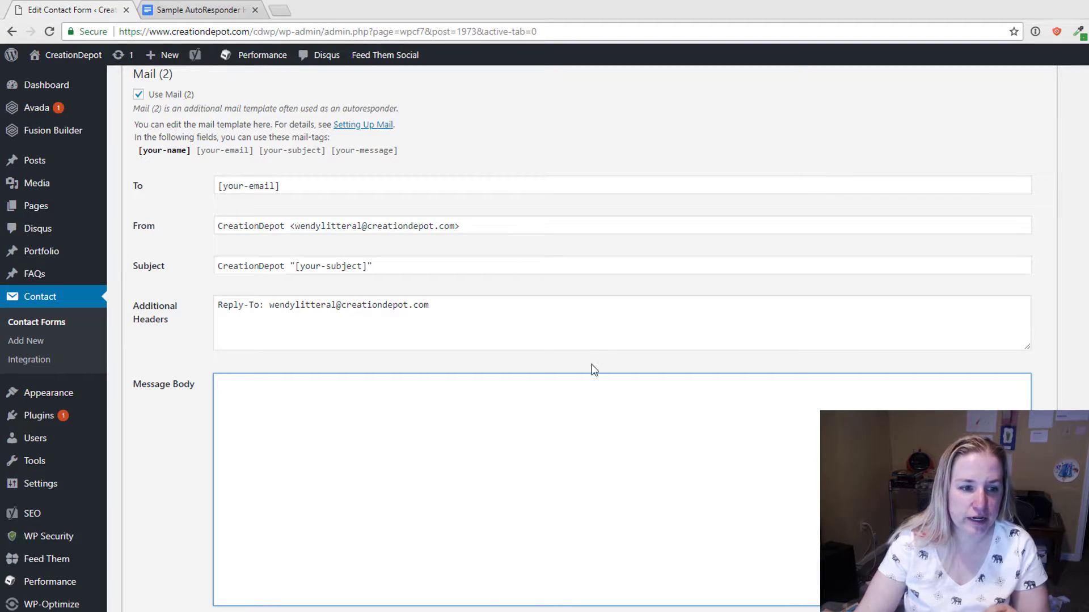
# Copy the five-line HTML code from the doc and paste it into the Mail (2) message body
pyautogui.scroll(-3, 271, 403)
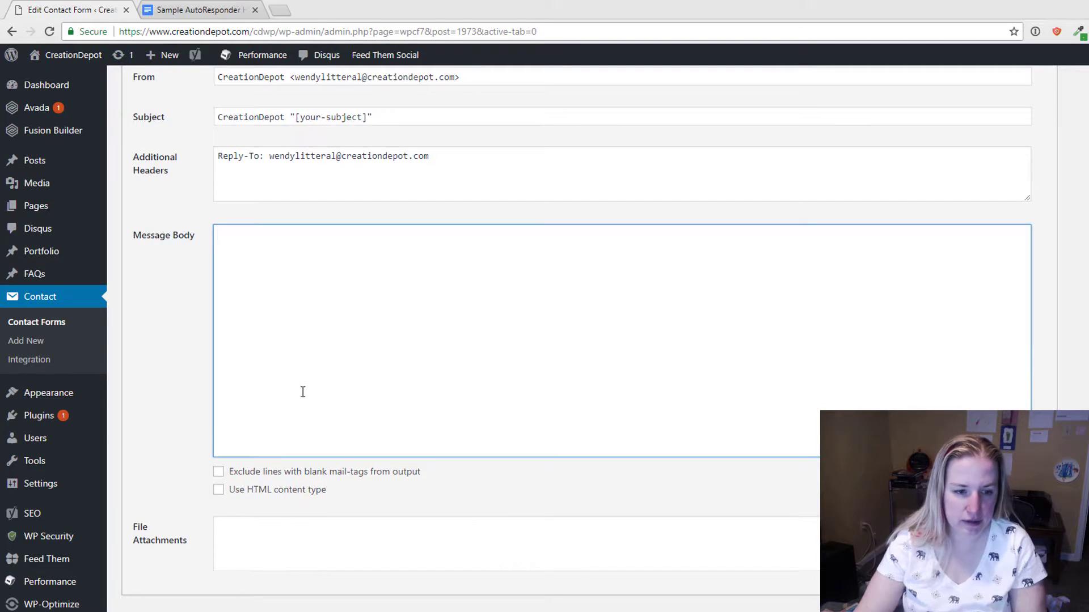
pyautogui.write('[contact-form-7 id="1973" title="asdf"]')
pyautogui.hotkey('ctrl', 'z')
pyautogui.click(213, 12)
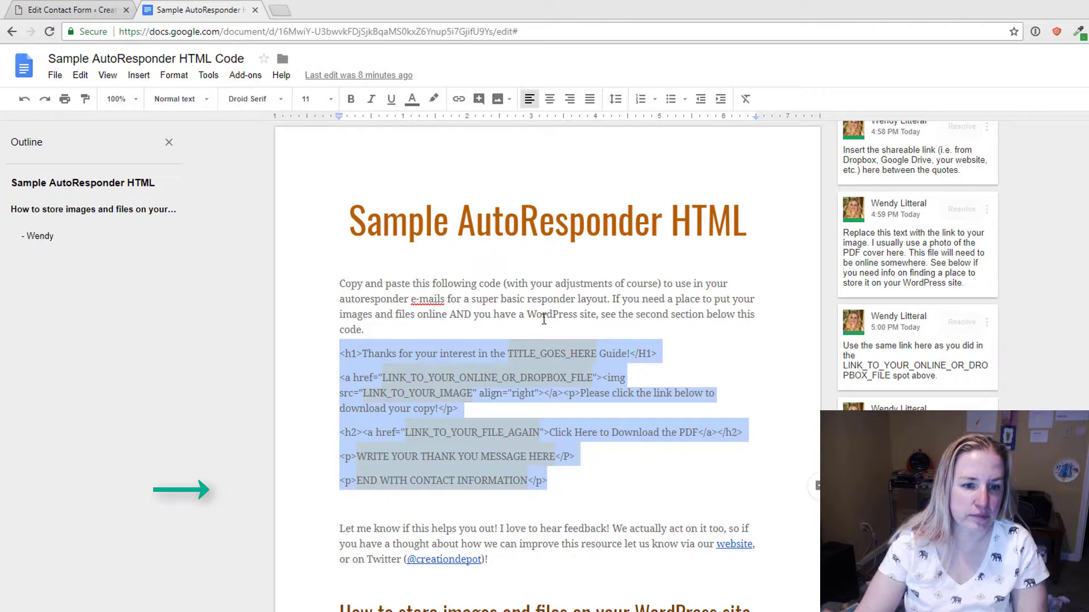
pyautogui.hotkey('ctrl', 'c')
pyautogui.click(97, 12)
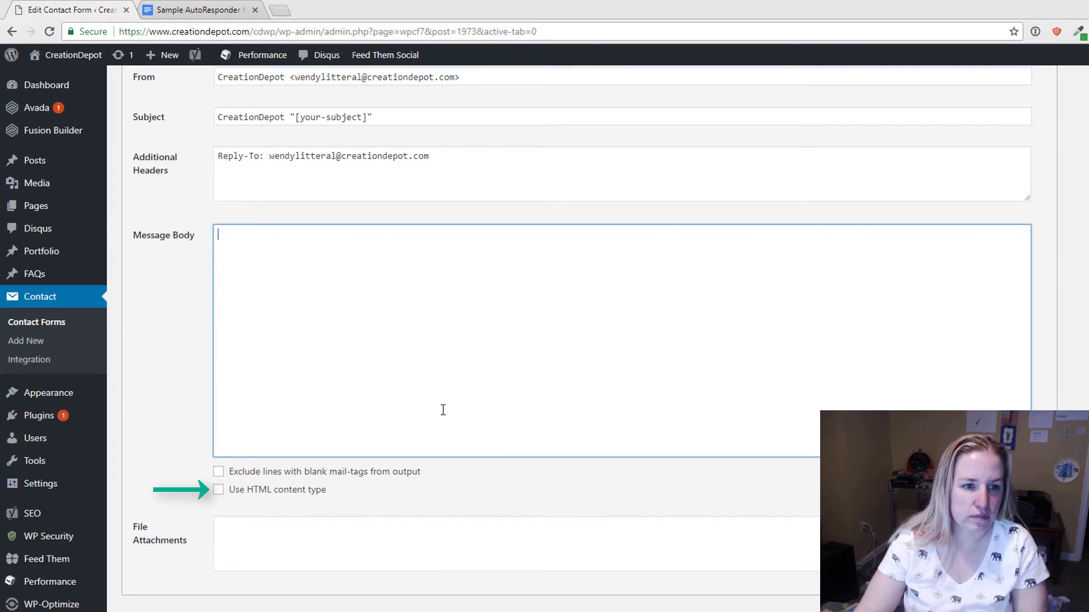
pyautogui.hotkey('ctrl', 'v')
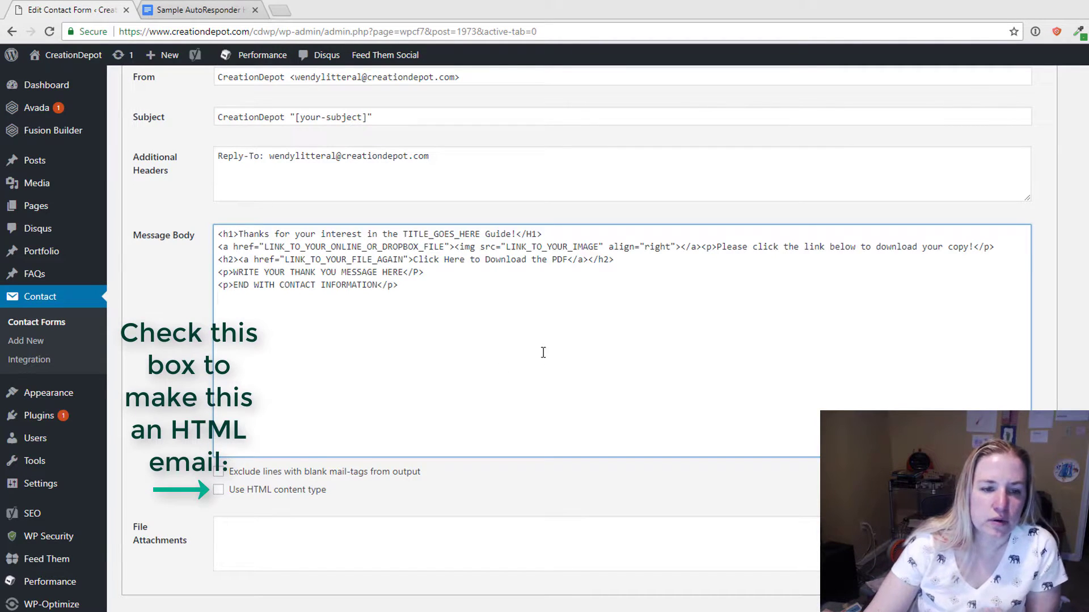
# Review the pasted heading, download link and thank-you lines, then save the form
pyautogui.moveTo(534, 348); pyautogui.dragTo(191, 222)
pyautogui.click(409, 340)
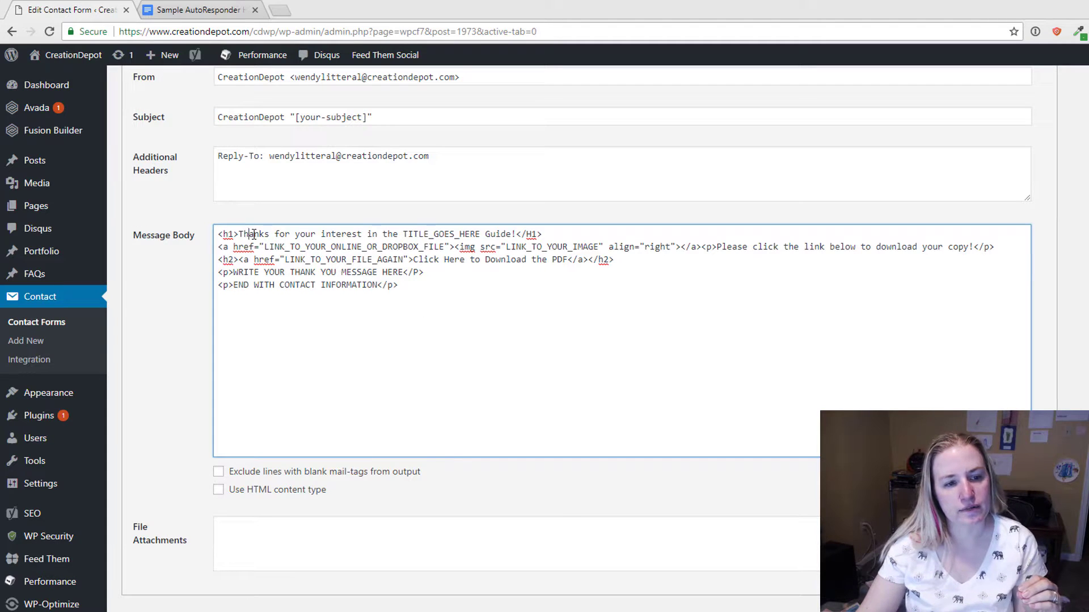
pyautogui.moveTo(248, 234); pyautogui.dragTo(513, 234)
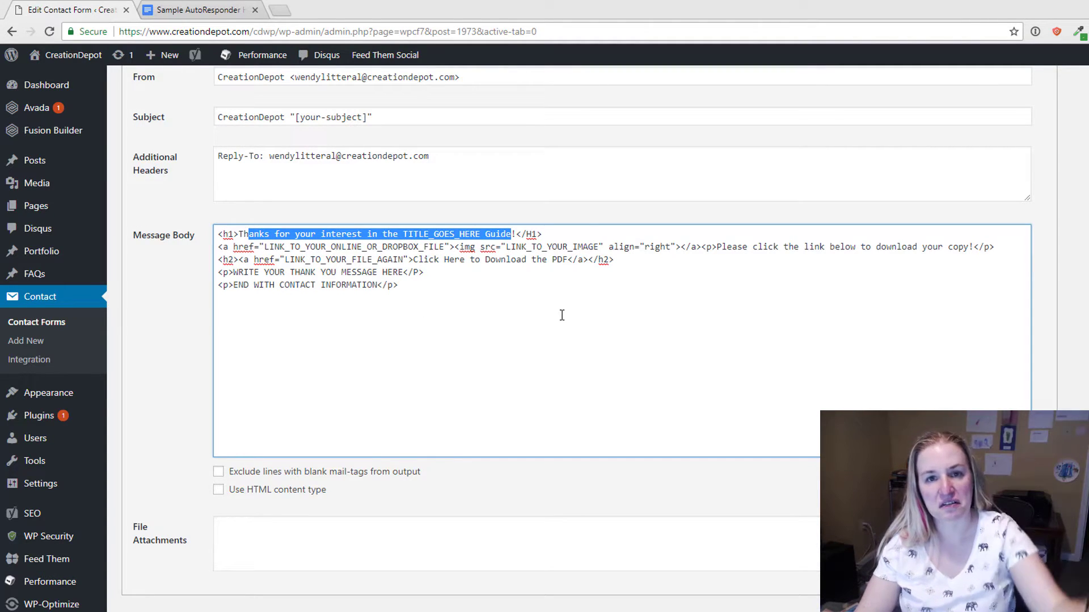
pyautogui.click(386, 295)
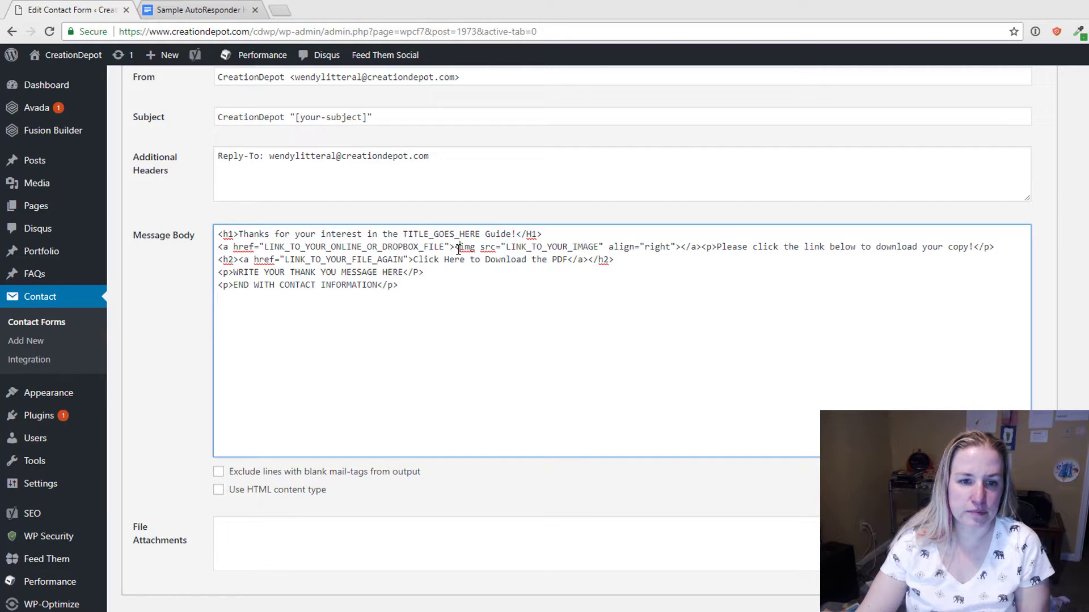
pyautogui.moveTo(747, 248); pyautogui.dragTo(957, 248)
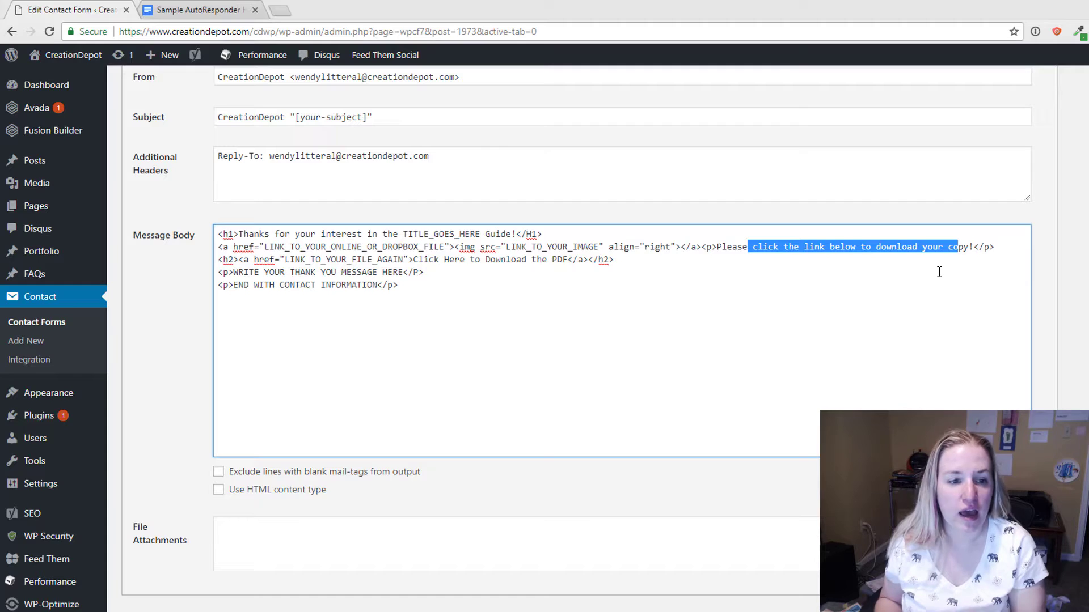
pyautogui.moveTo(567, 260); pyautogui.dragTo(434, 260)
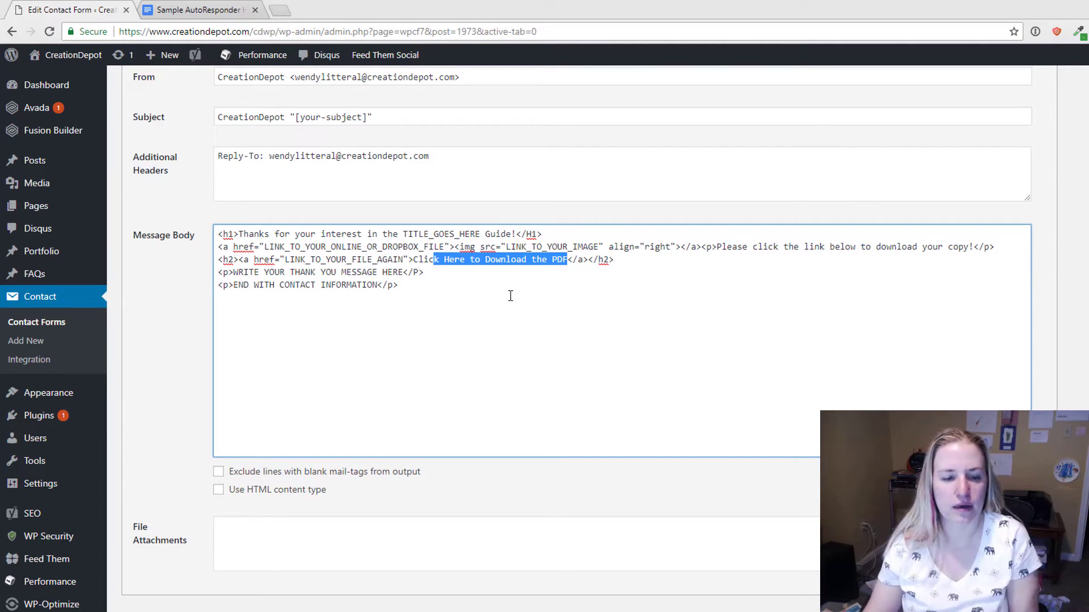
pyautogui.moveTo(517, 275); pyautogui.dragTo(217, 273)
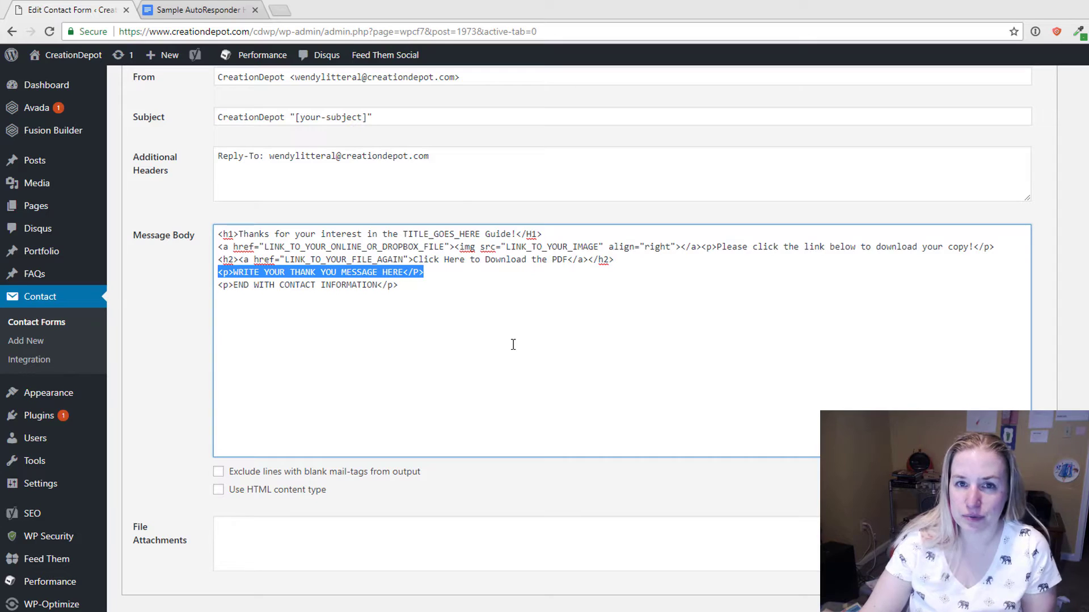
pyautogui.moveTo(437, 295); pyautogui.dragTo(187, 275)
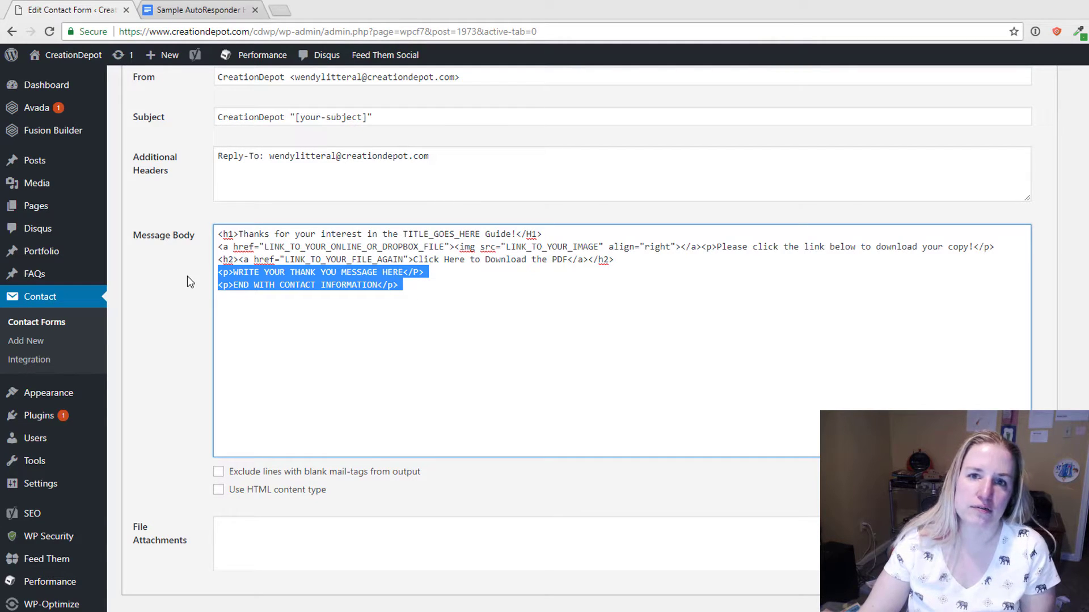
pyautogui.click(514, 347)
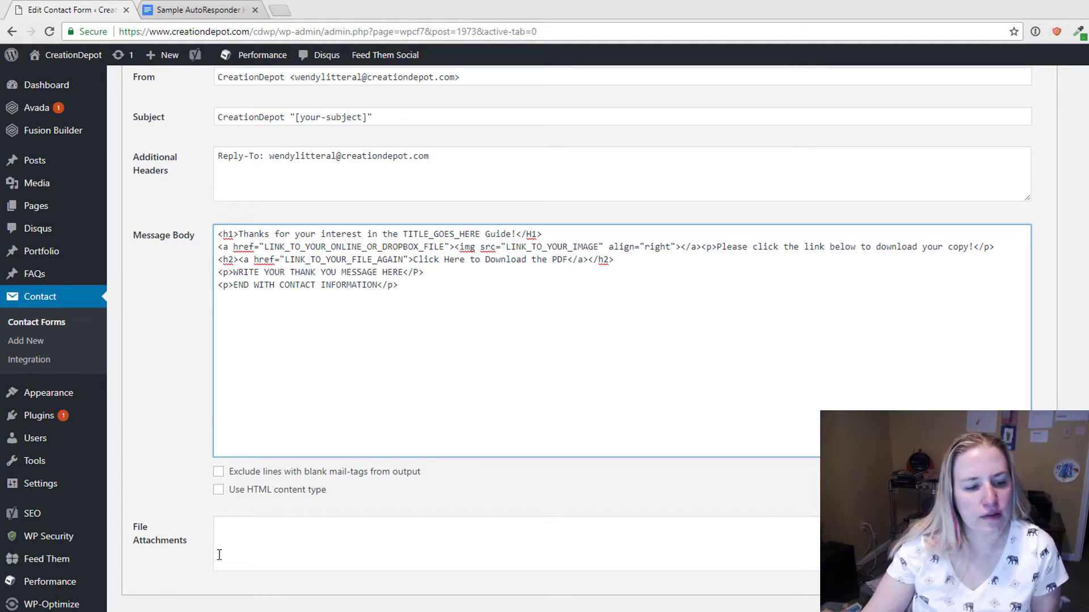
pyautogui.click(998, 590)
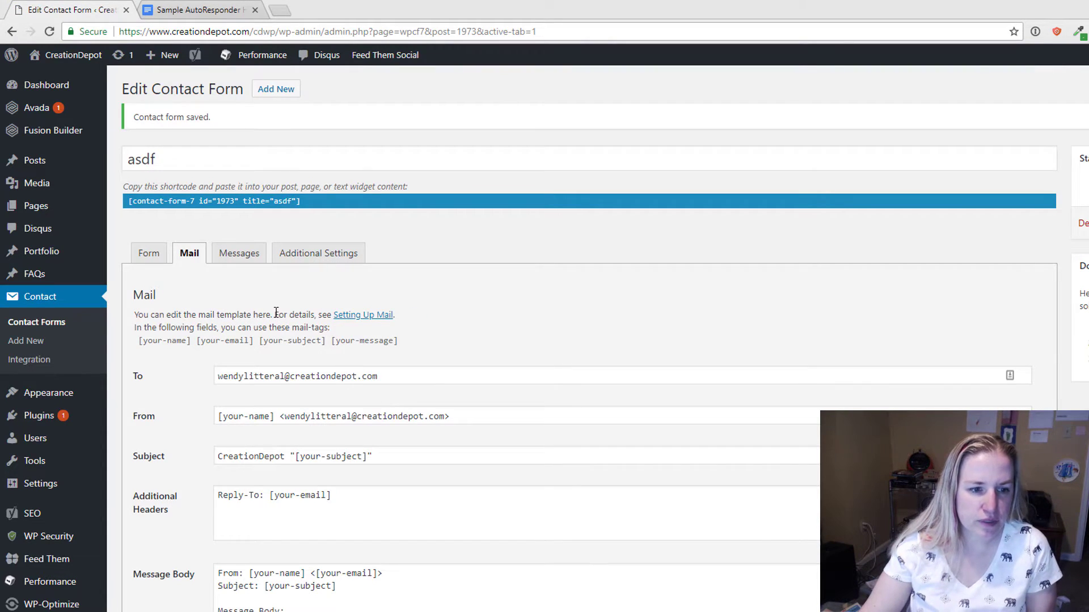
# Confirm the 'Contact form saved.' notice, select the shortcode, and return to the HTML template doc
pyautogui.scroll(-3, 223, 365)
pyautogui.scroll(3, 246, 205)
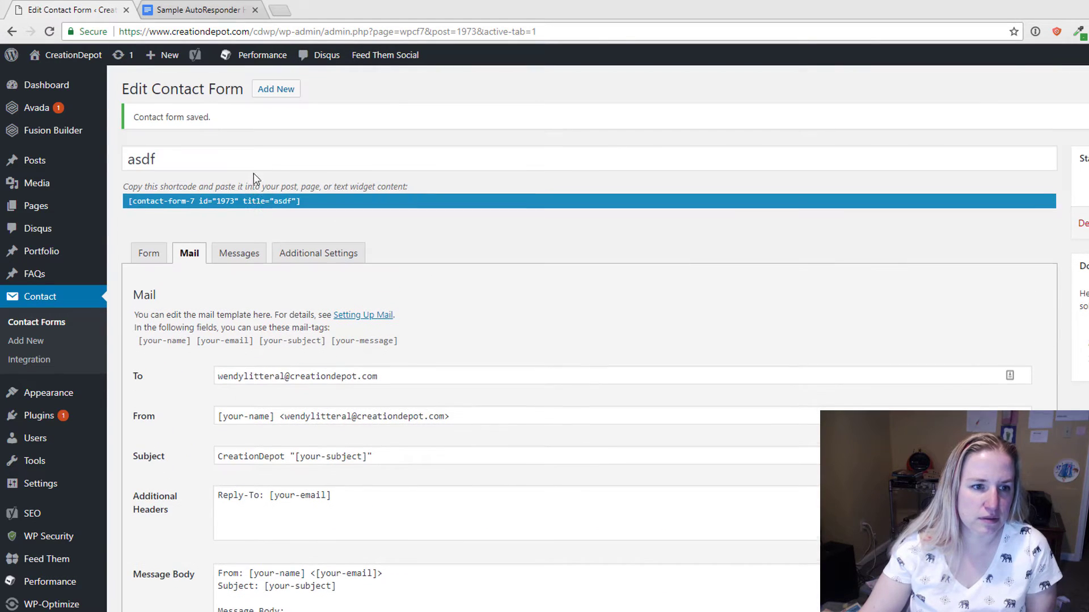
pyautogui.click(259, 200)
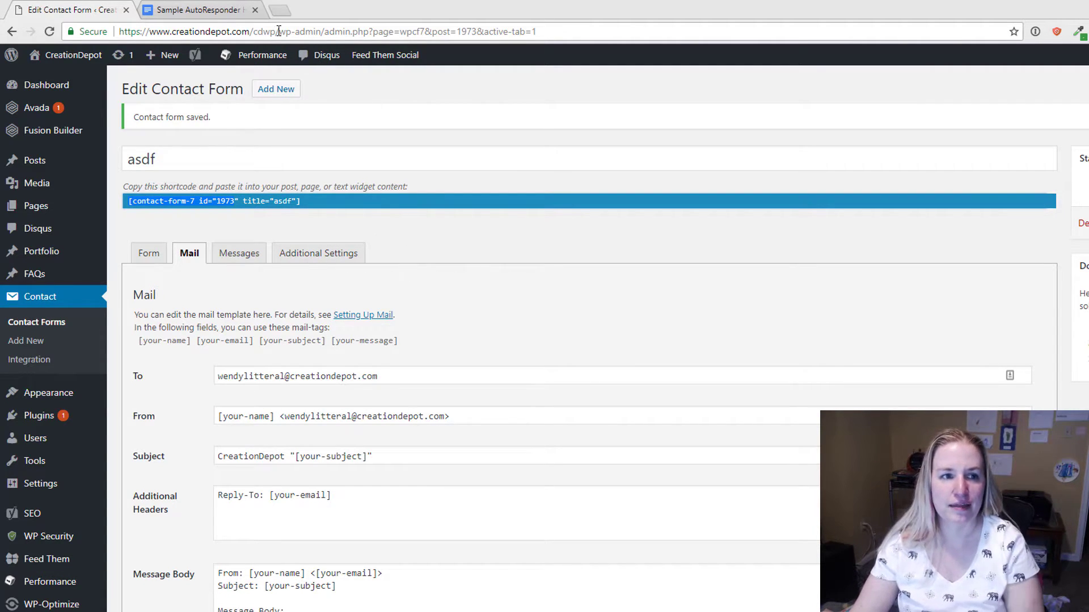
pyautogui.click(220, 11)
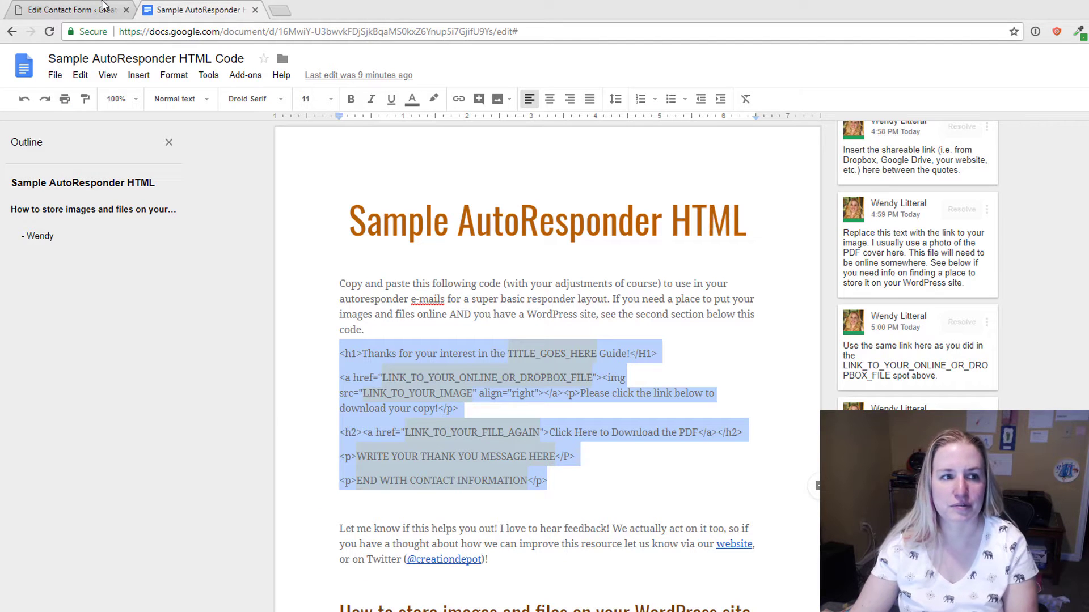
# Check the How to store images section, then show the note on LINK_TO_YOUR_IMAGE
pyautogui.click(78, 8)
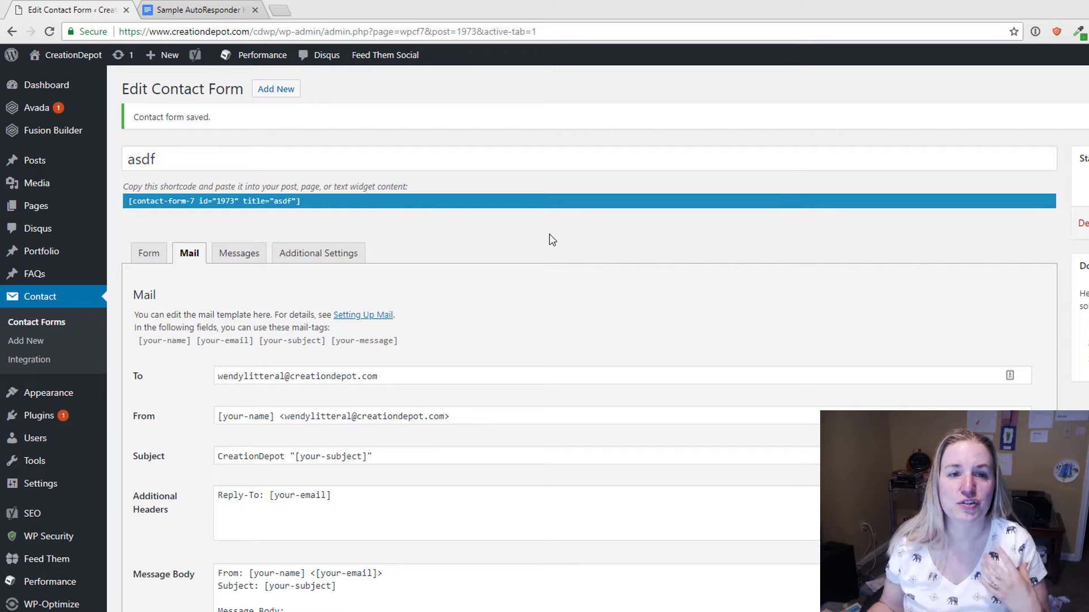
pyautogui.click(233, 8)
pyautogui.scroll(-8, 631, 326)
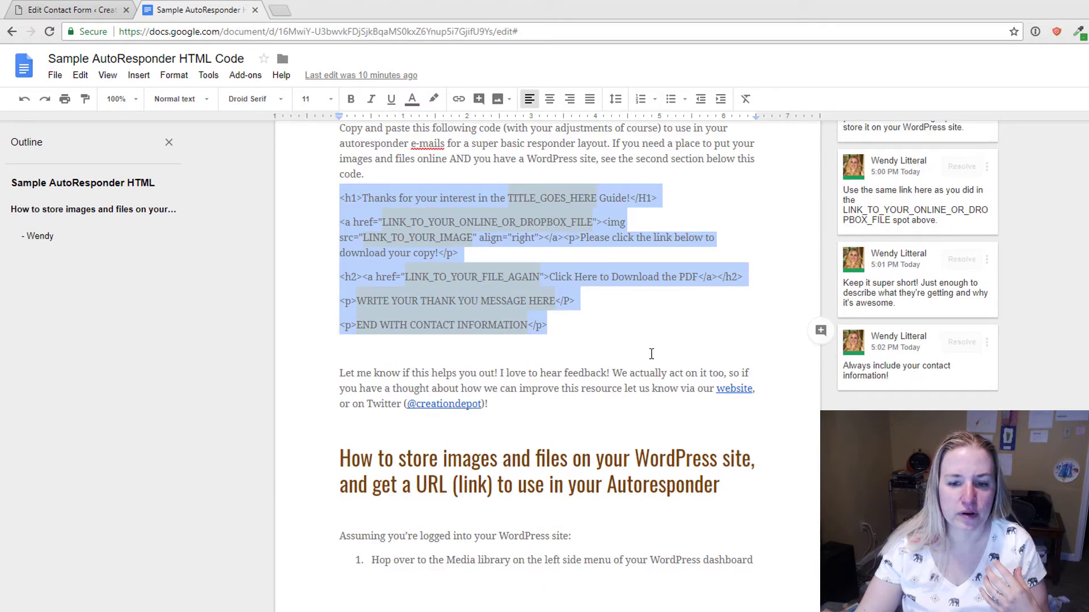
pyautogui.click(647, 254)
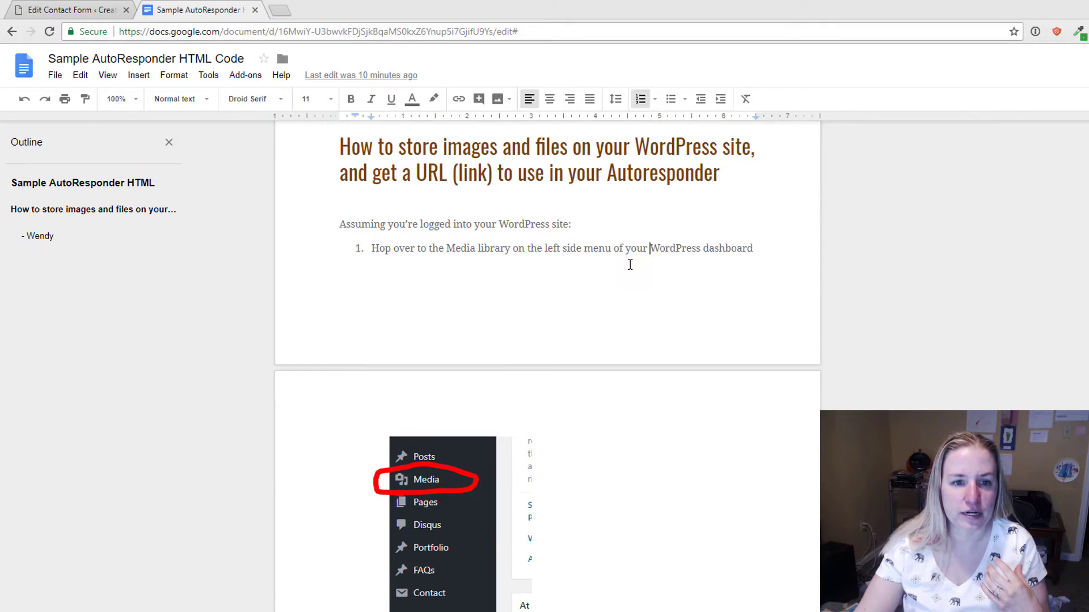
pyautogui.tripleClick(502, 172)
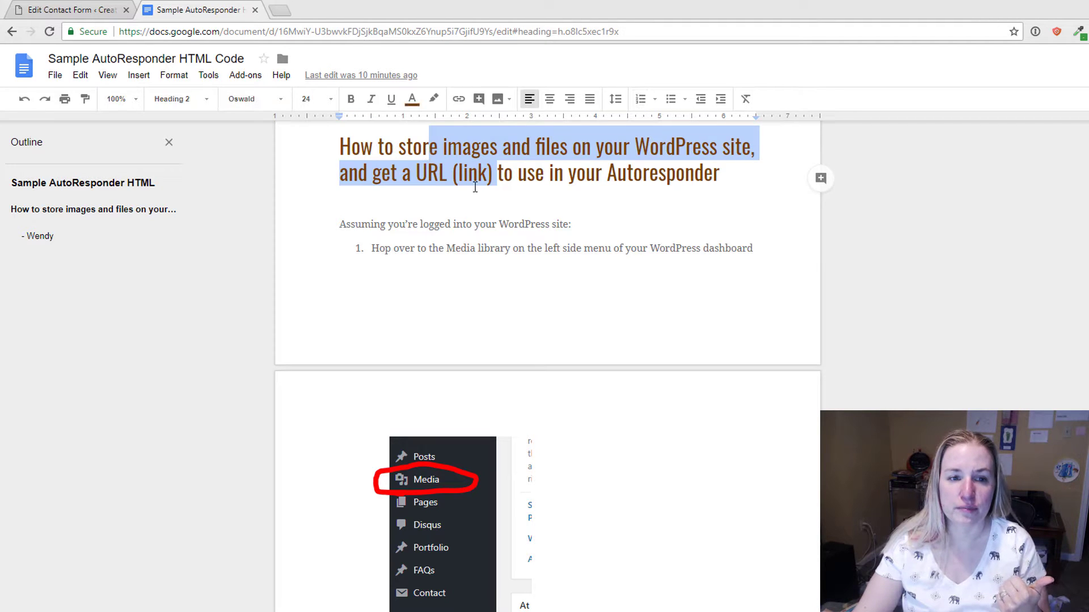
pyautogui.click(527, 199)
pyautogui.scroll(5, 530, 227)
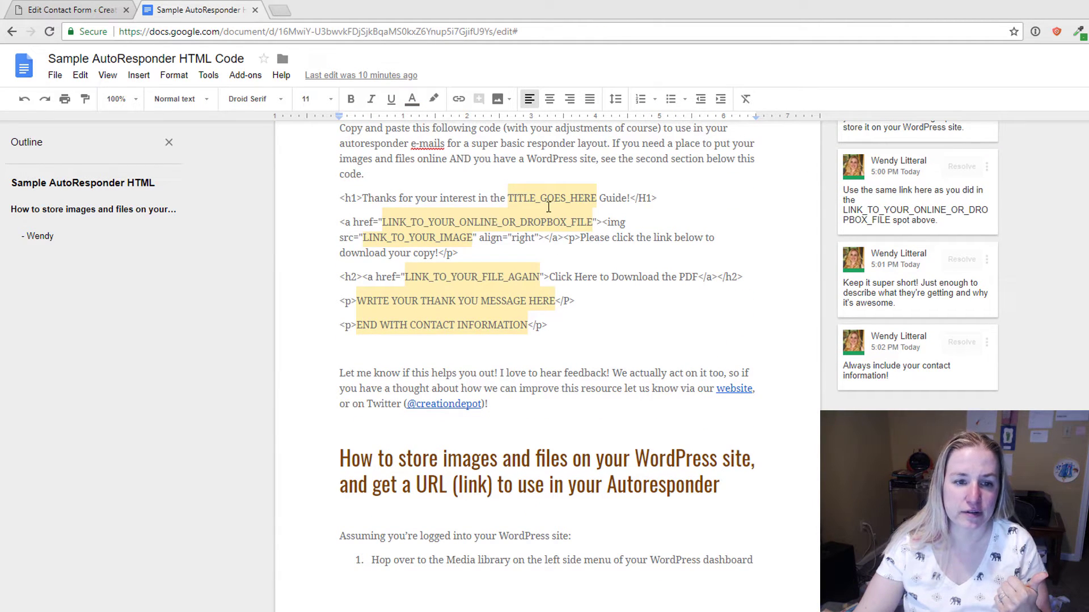
pyautogui.click(482, 222)
pyautogui.click(433, 238)
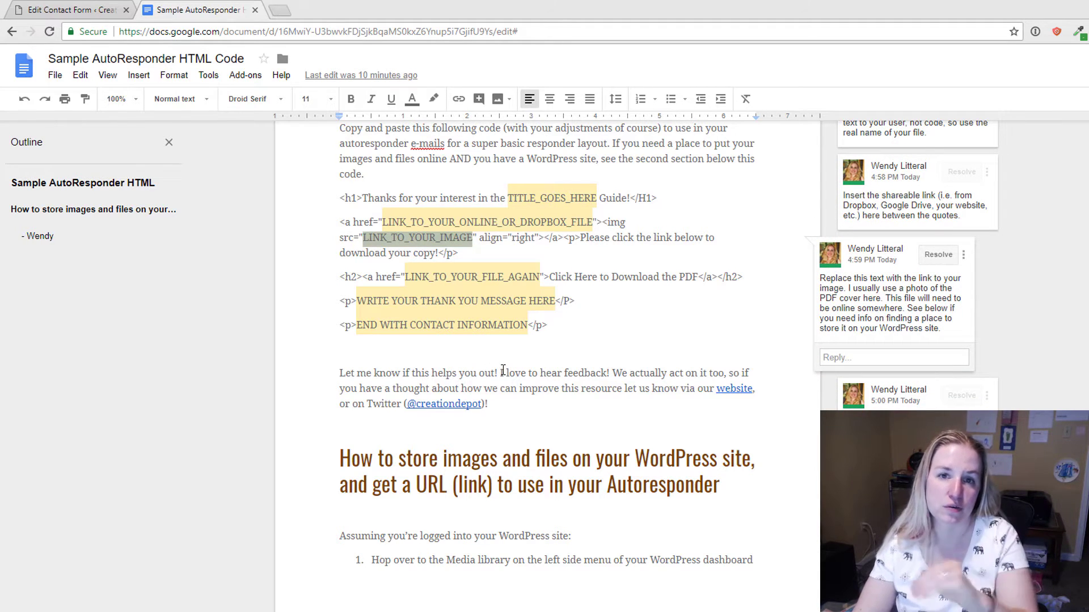
pyautogui.scroll(-20, 552, 397)
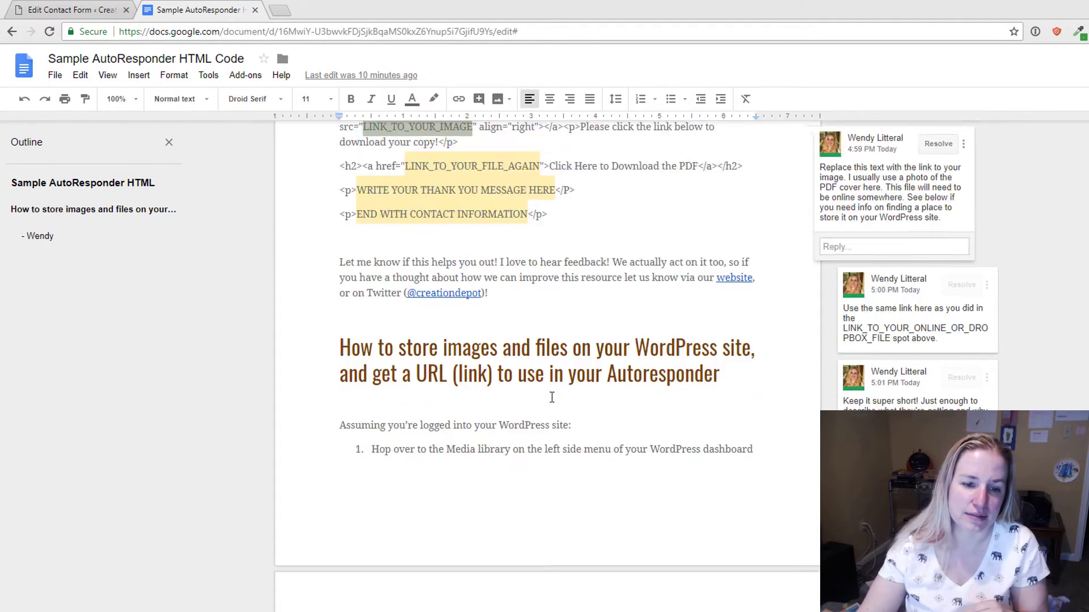
# Read through the image-URL screenshots and inspect the <img and download lines in the code
pyautogui.scroll(-15, 553, 390)
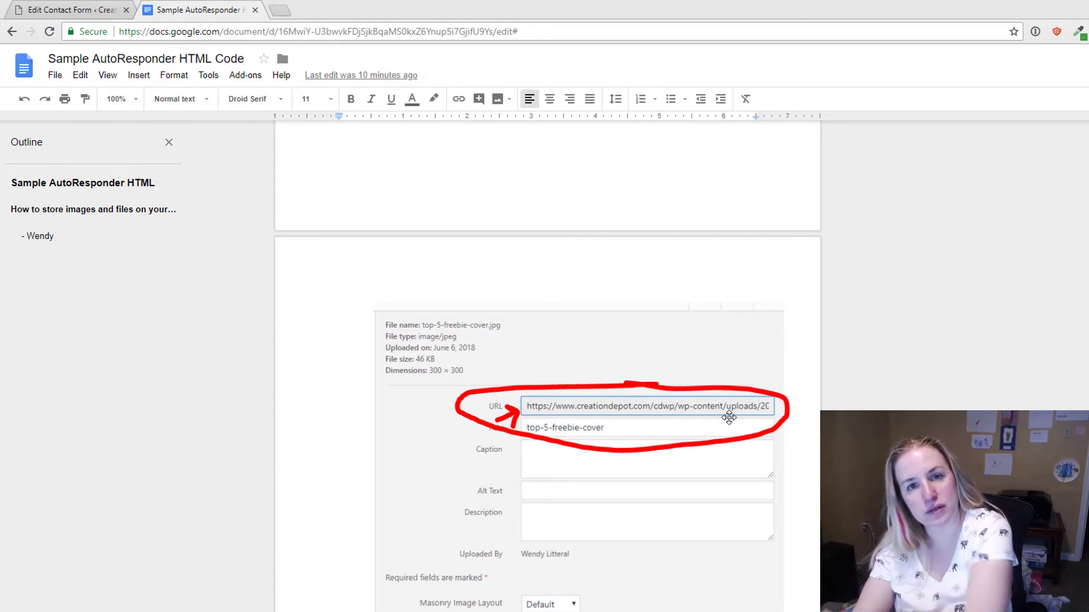
pyautogui.scroll(-5, 737, 427)
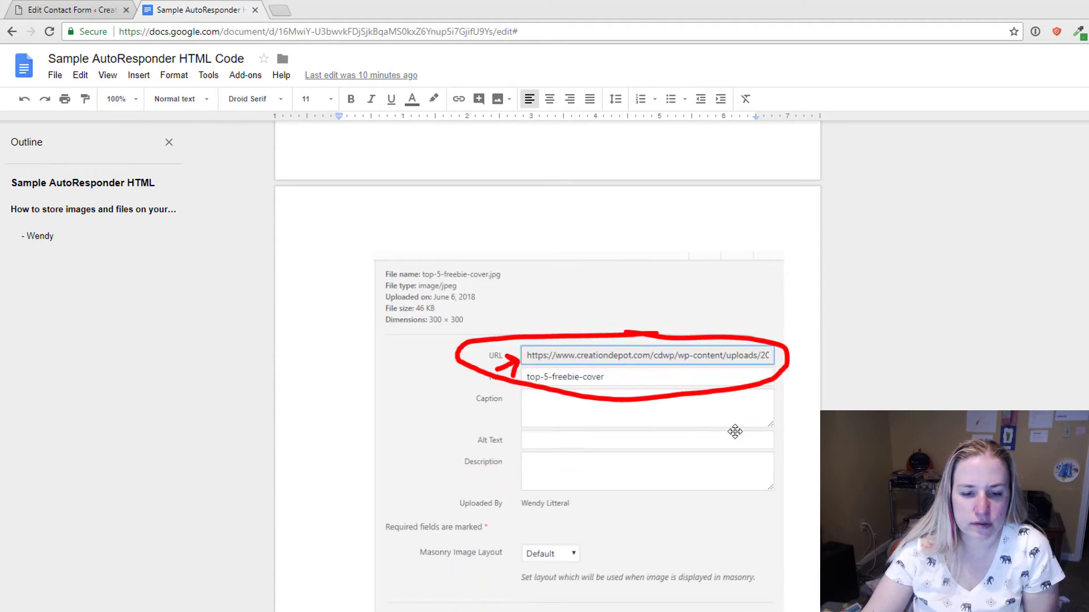
pyautogui.scroll(20, 632, 528)
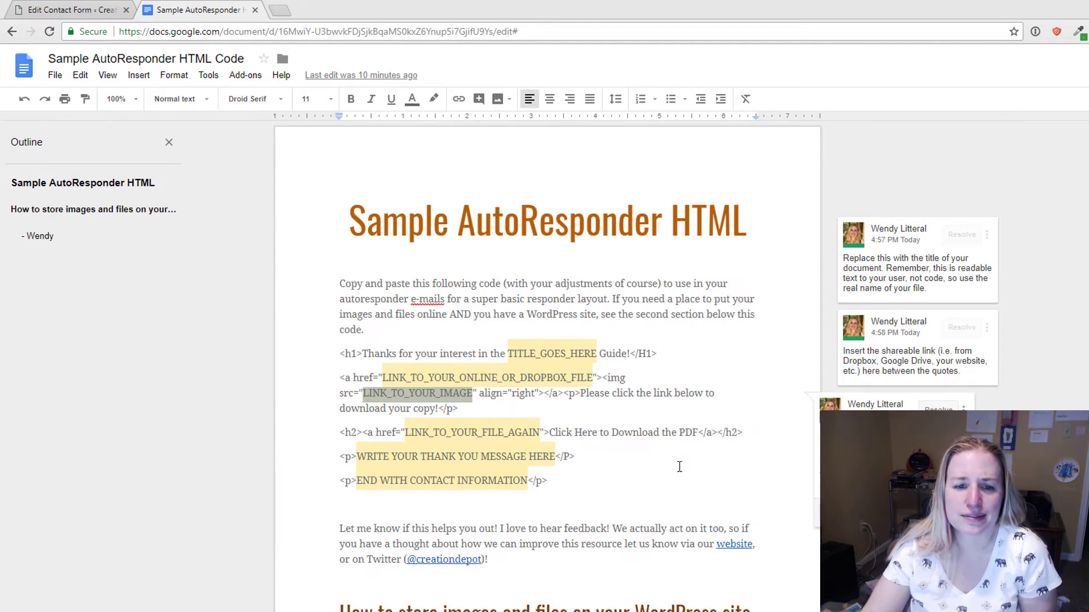
pyautogui.click(681, 395)
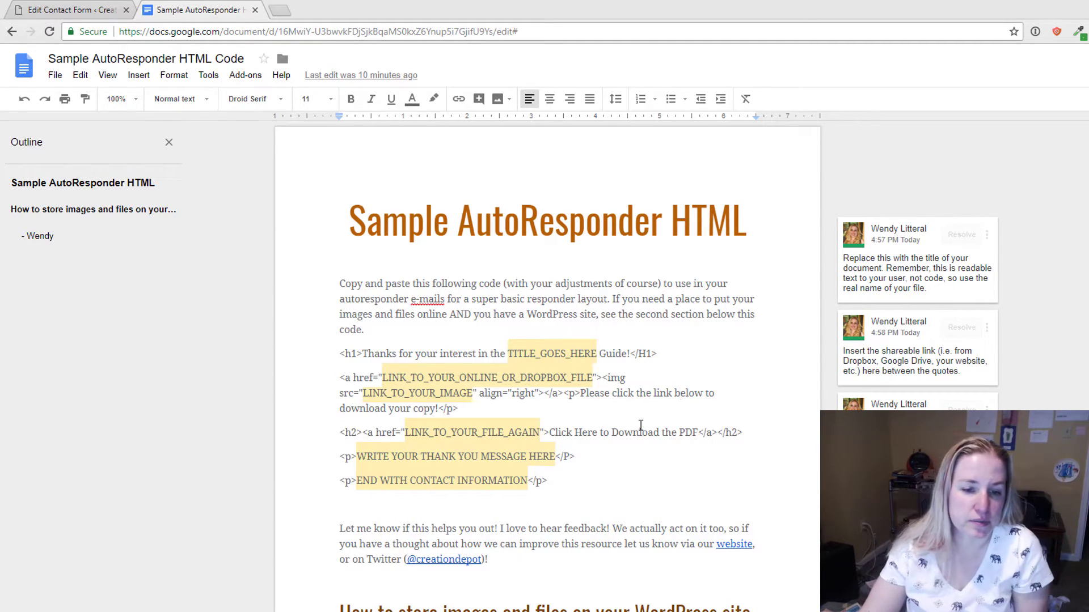
pyautogui.scroll(-5, 678, 464)
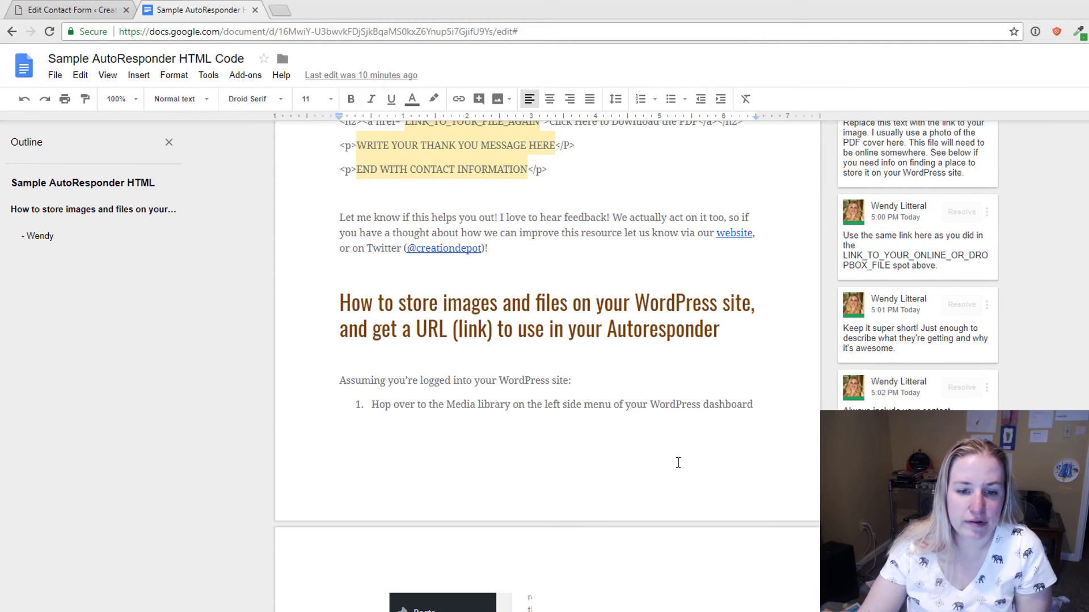
pyautogui.scroll(5, 678, 463)
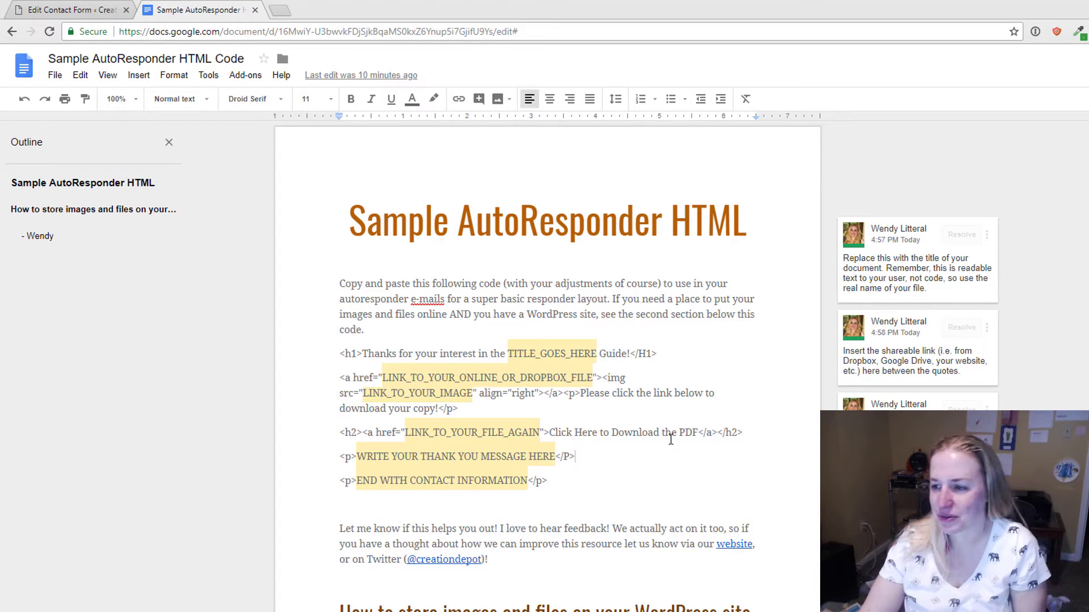
pyautogui.click(626, 385)
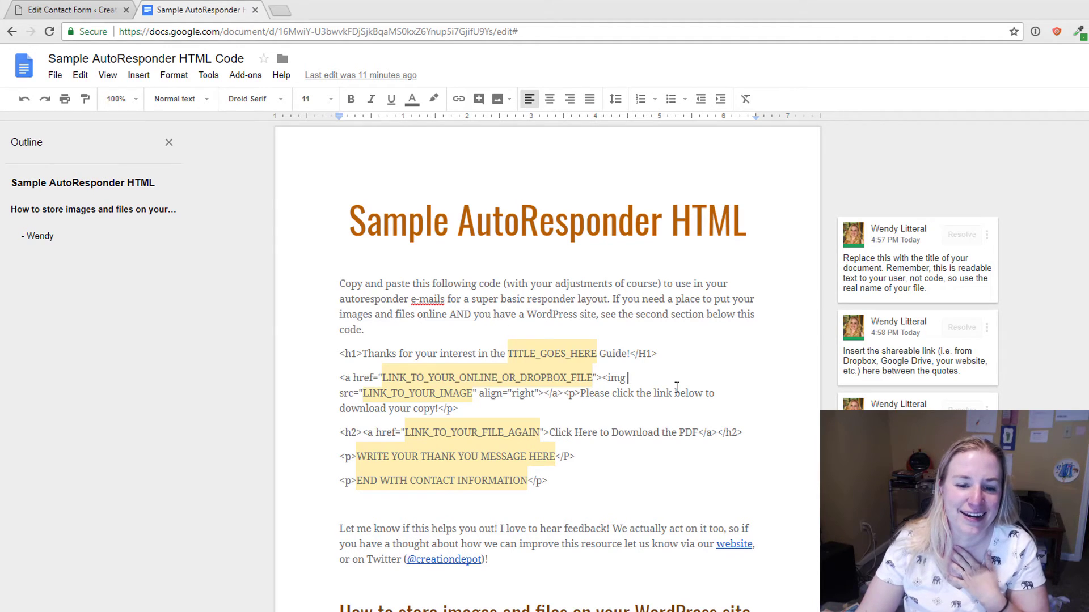
pyautogui.click(631, 415)
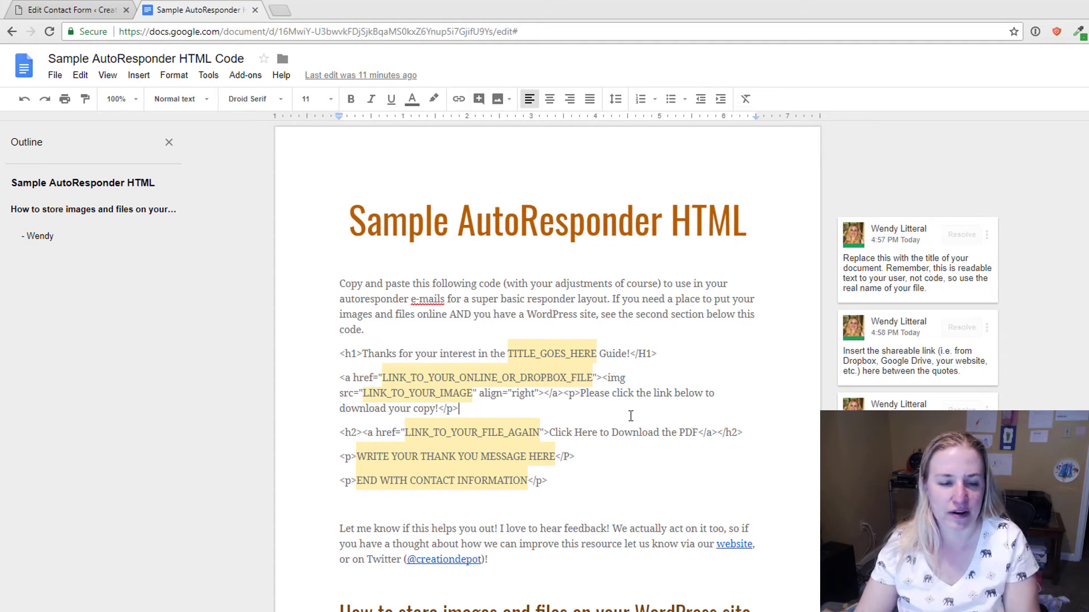
pyautogui.moveTo(631, 415); pyautogui.dragTo(655, 418)
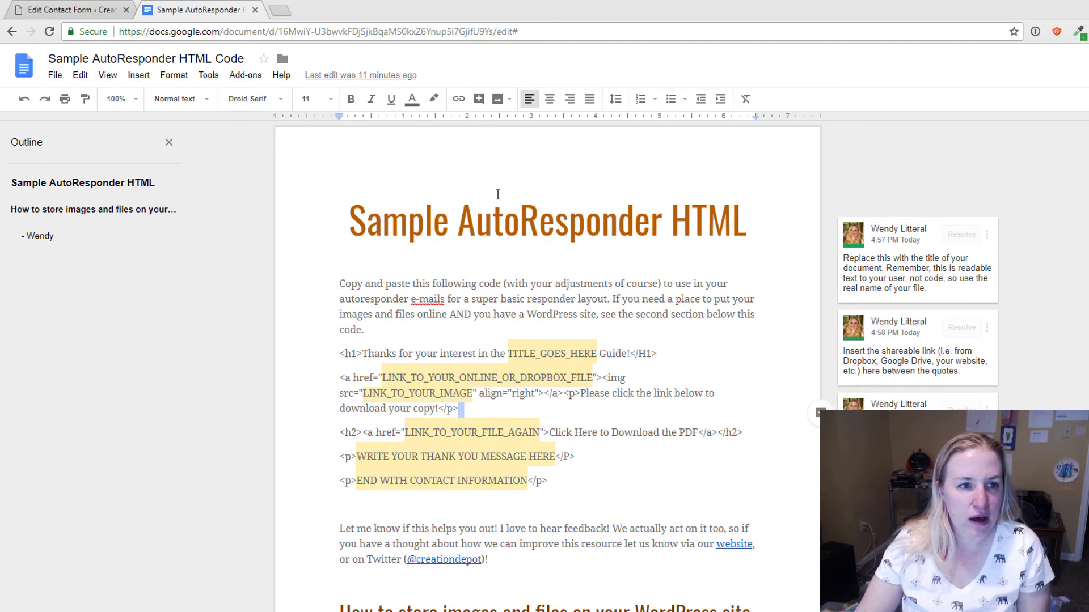
# Return to the Edit Contact Form page, scroll through it, and select the shortcode
pyautogui.click(78, 8)
pyautogui.scroll(-2, 515, 364)
pyautogui.scroll(-15, 510, 360)
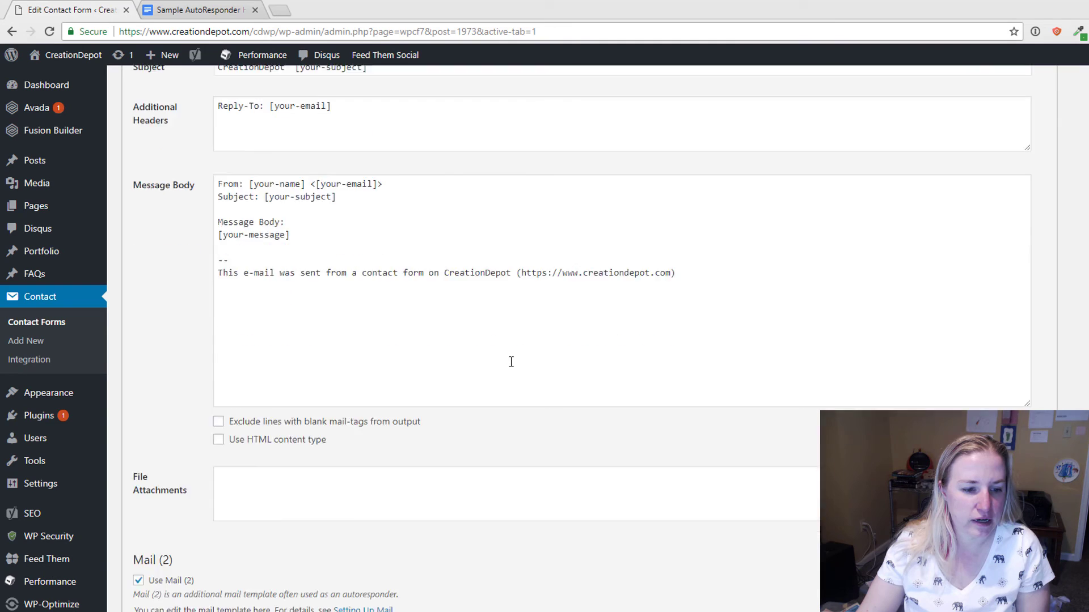
pyautogui.scroll(8, 382, 474)
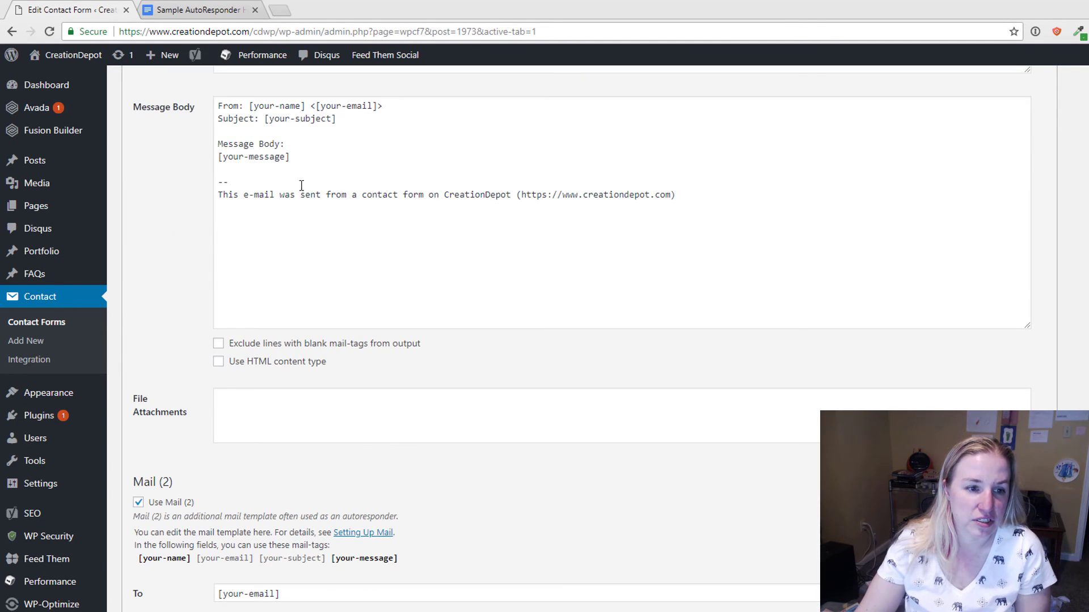
pyautogui.scroll(8, 400, 454)
pyautogui.click(278, 201)
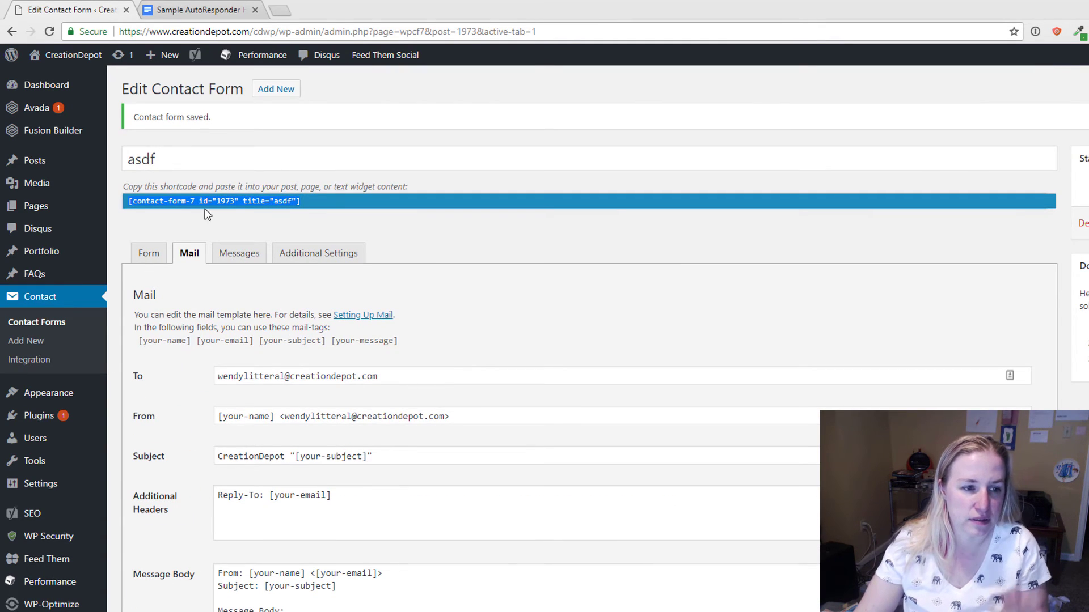